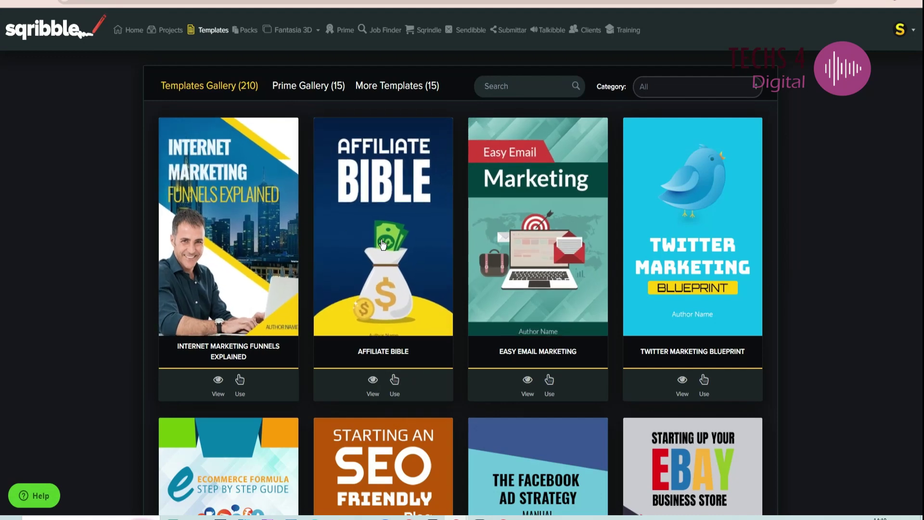
Step: Create the ebook 'Affiliate marketing for beginners' from the Affiliate Bible template
click(393, 244)
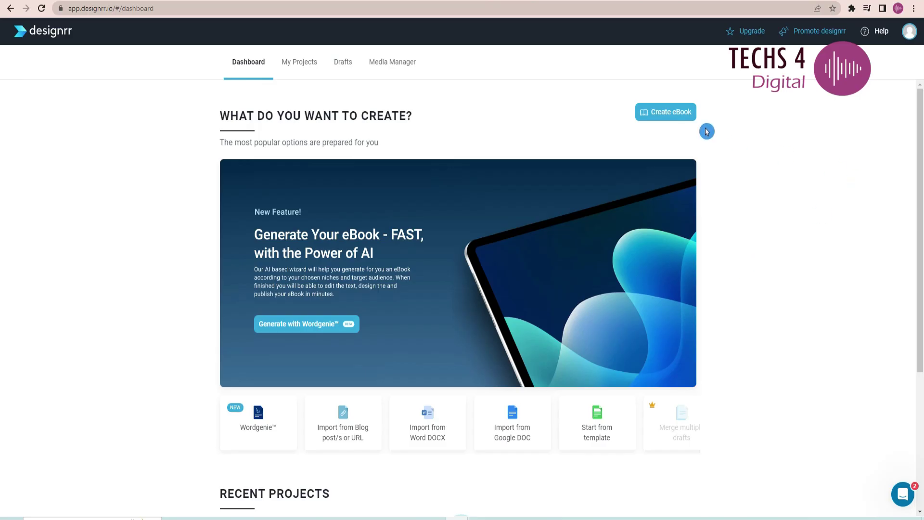
scroll(304, 177, down, 3)
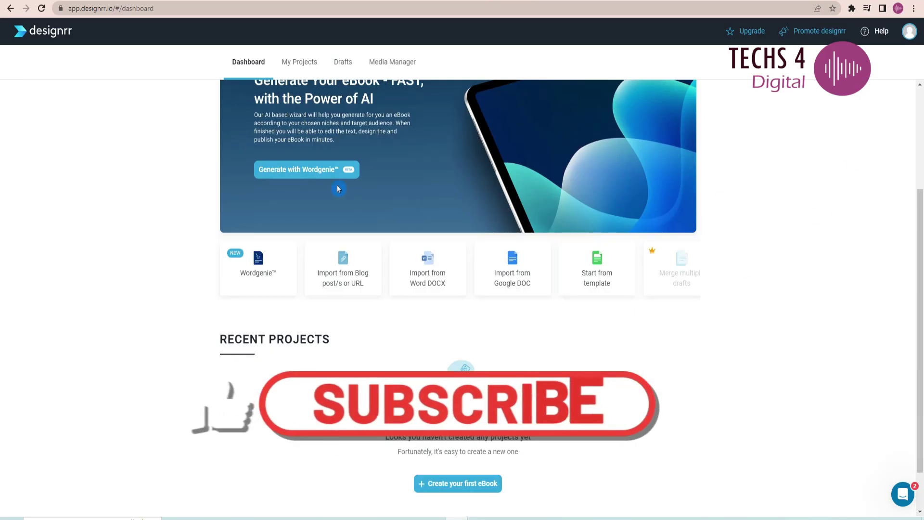
scroll(304, 177, up, 3)
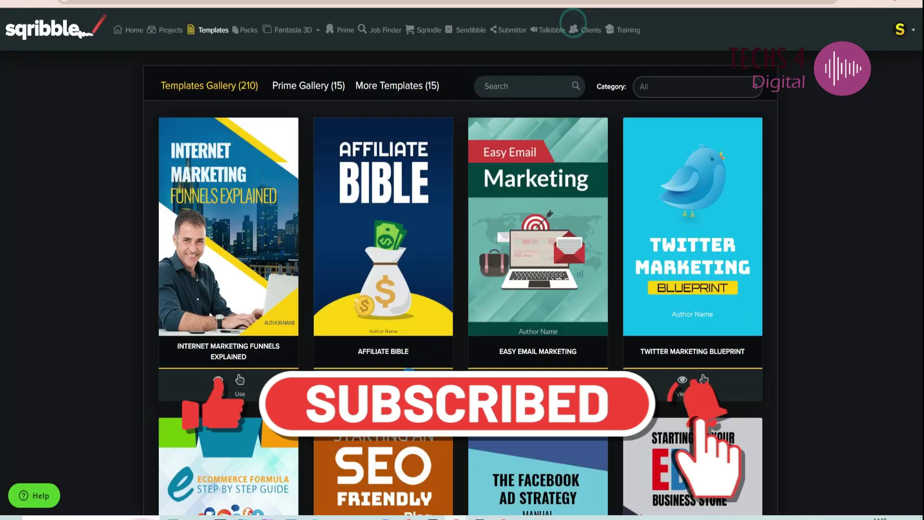
click(394, 380)
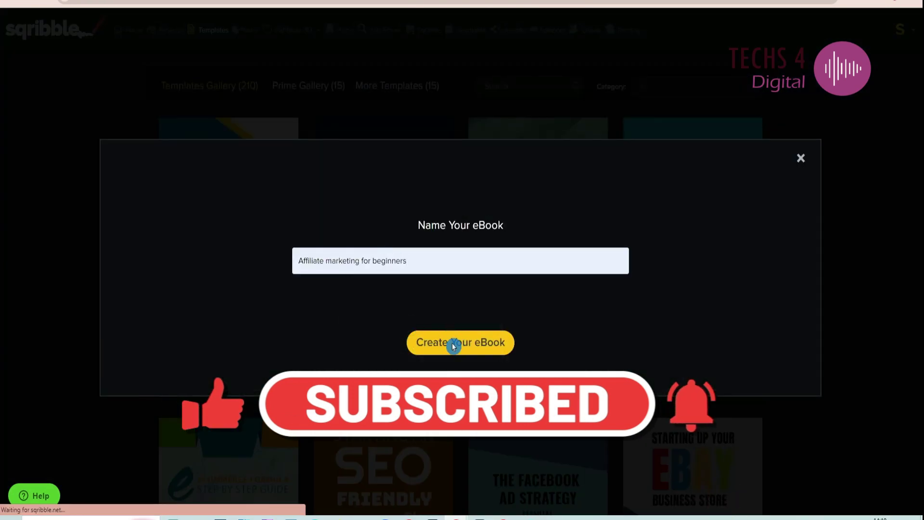
click(452, 344)
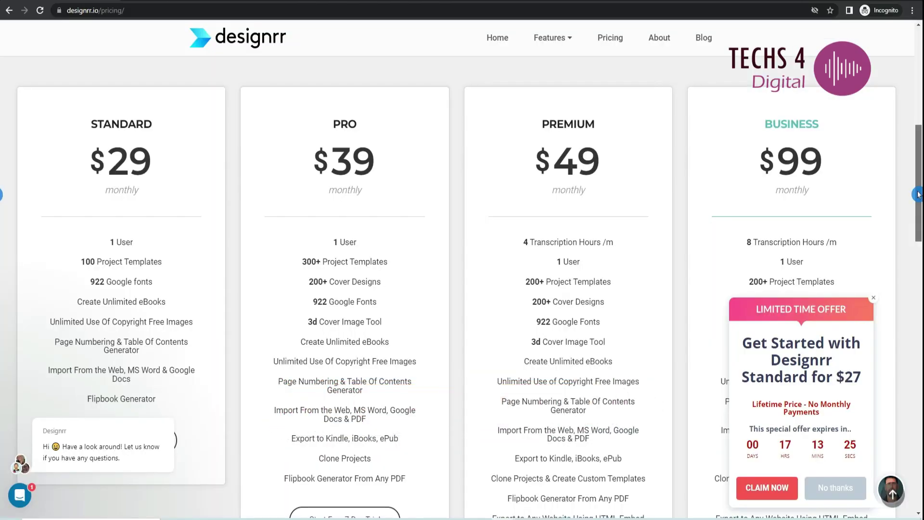
Step: Scroll the Designrr pricing page past the Standard $29 to Business $99 plans to Common Questions
scroll(1, 99, up, 6)
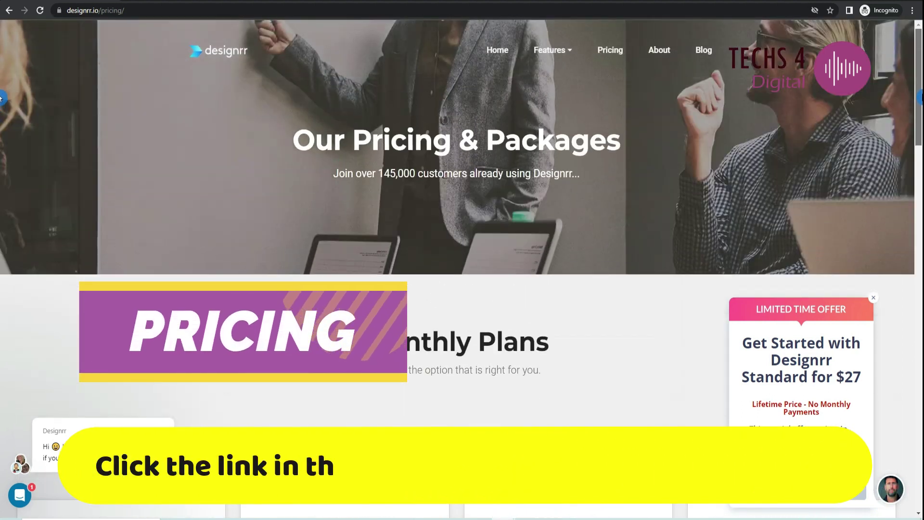
scroll(914, 189, down, 7)
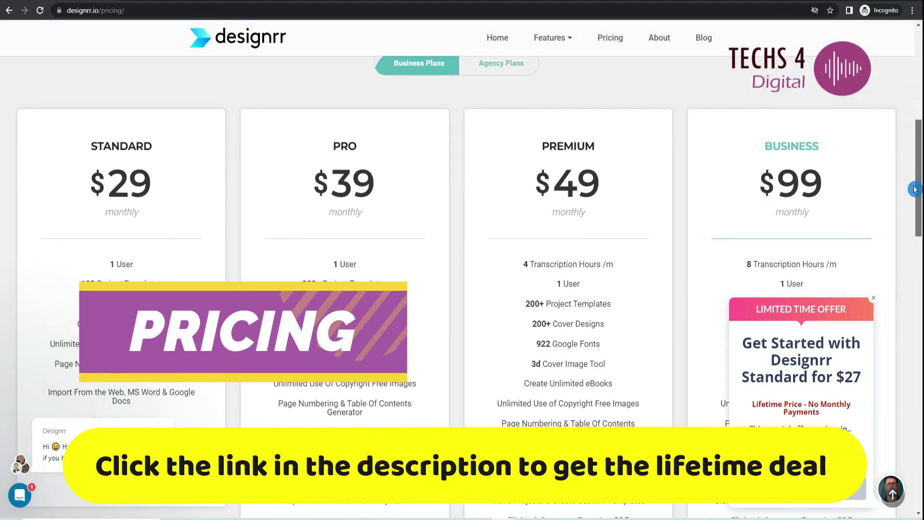
drag(915, 189, 909, 331)
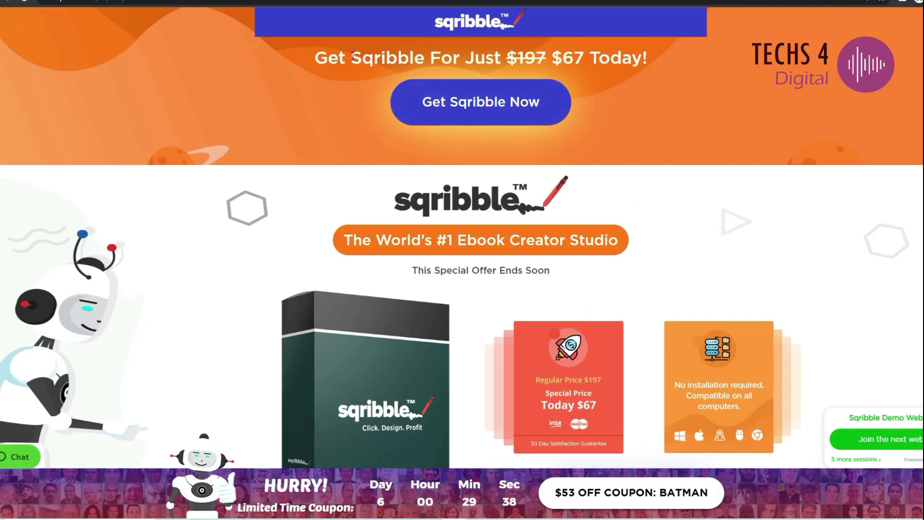
Step: Highlight the $67 price headline and scroll to the Sale card and No installation required
drag(392, 59, 616, 65)
scroll(631, 303, down, 15)
scroll(635, 308, down, 3)
scroll(636, 310, up, 7)
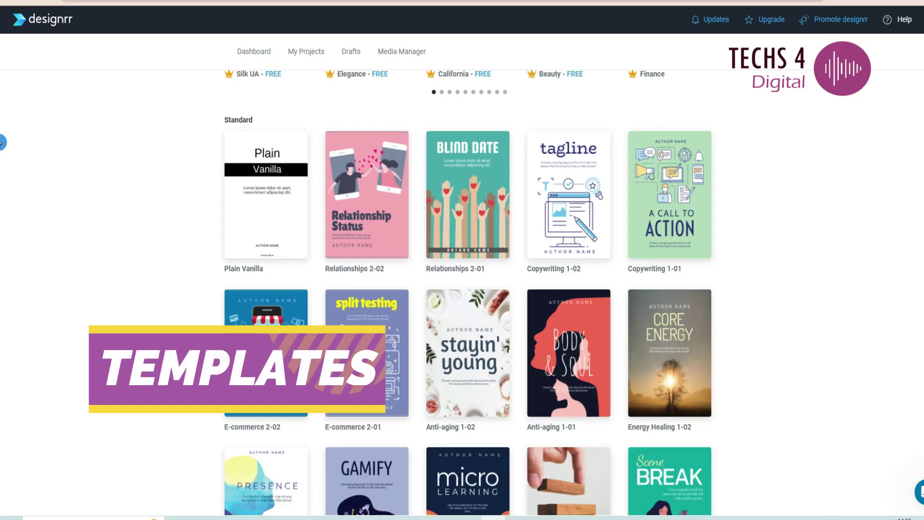
Step: Scroll the Designrr templates and preview Wildlife - 1 Column - Photo - Maroon
scroll(462, 288, down, 10)
scroll(1, 210, down, 8)
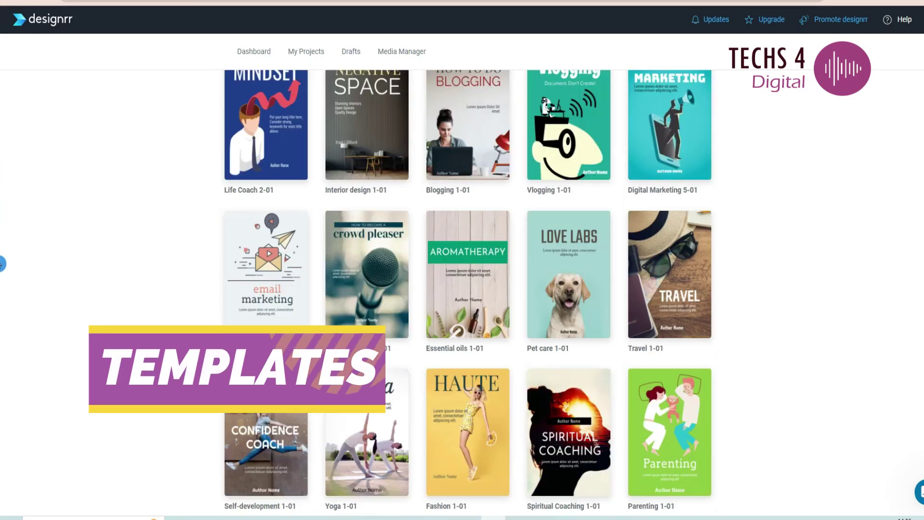
scroll(1, 264, down, 15)
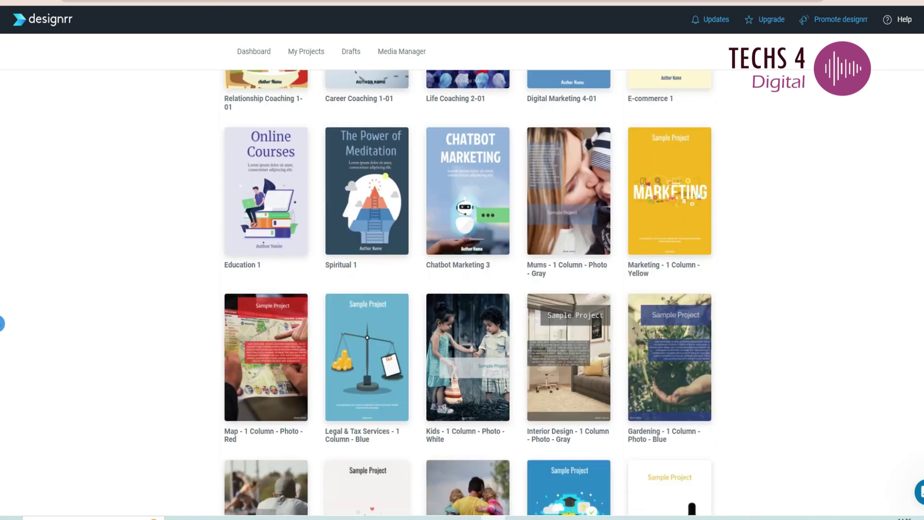
scroll(2, 345, down, 15)
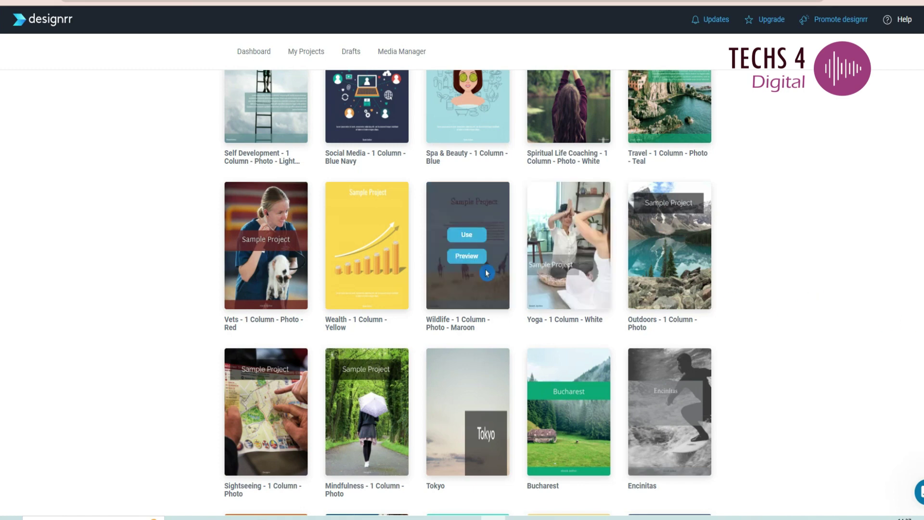
scroll(367, 412, up, 1)
click(473, 319)
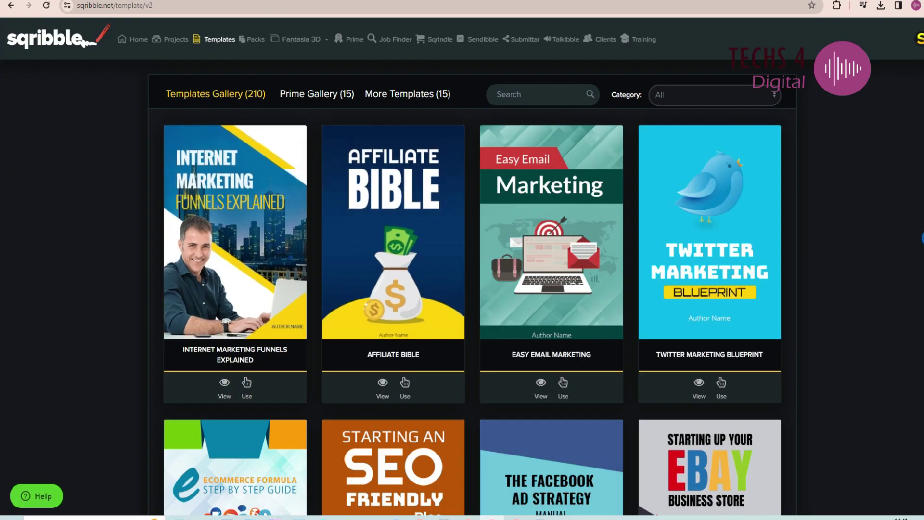
Step: Preview the Content Creation on YouTube template, paging through all slides back to the cover
scroll(258, 267, down, 5)
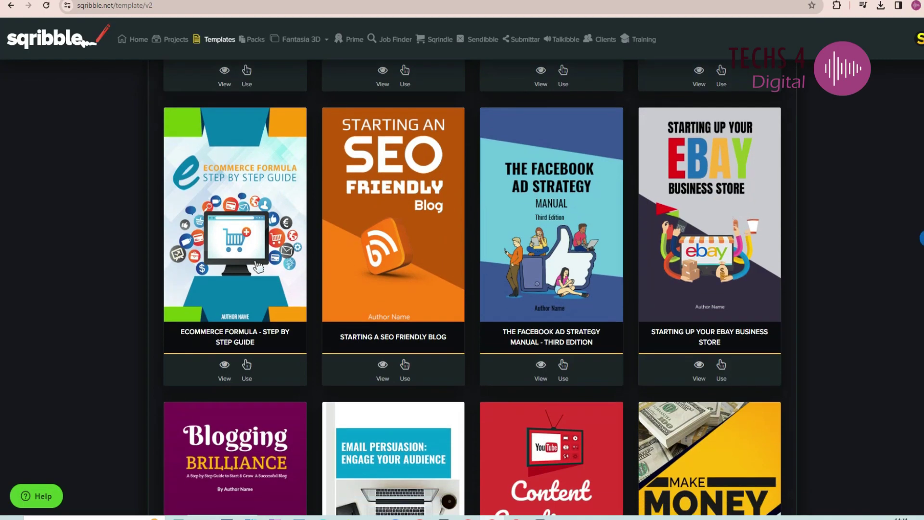
scroll(452, 241, down, 5)
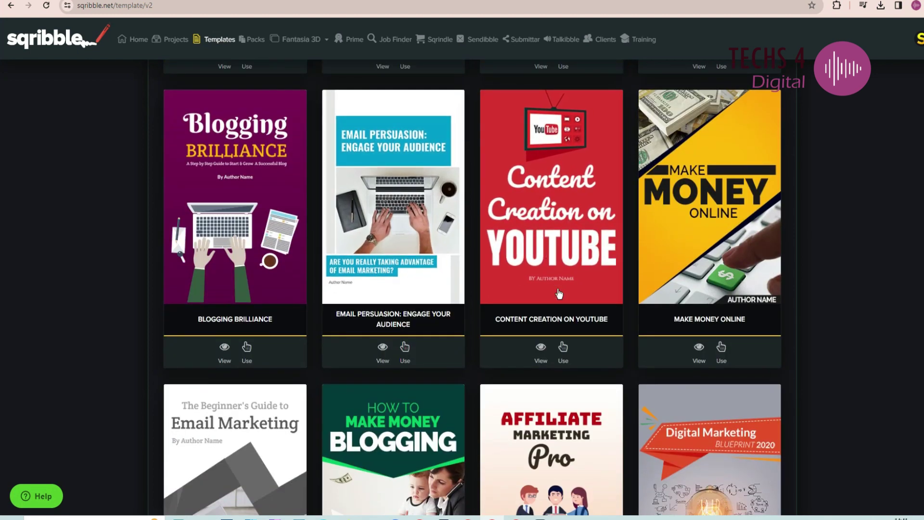
click(541, 348)
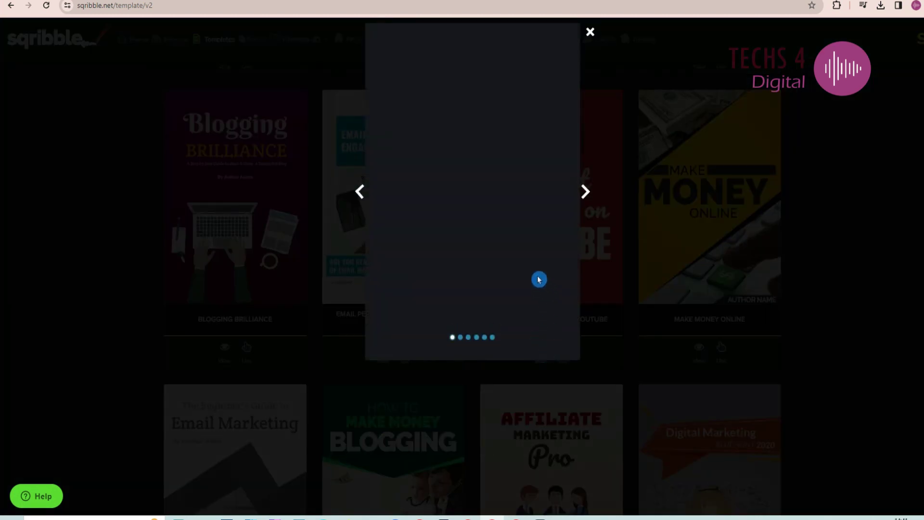
click(585, 193)
click(585, 192)
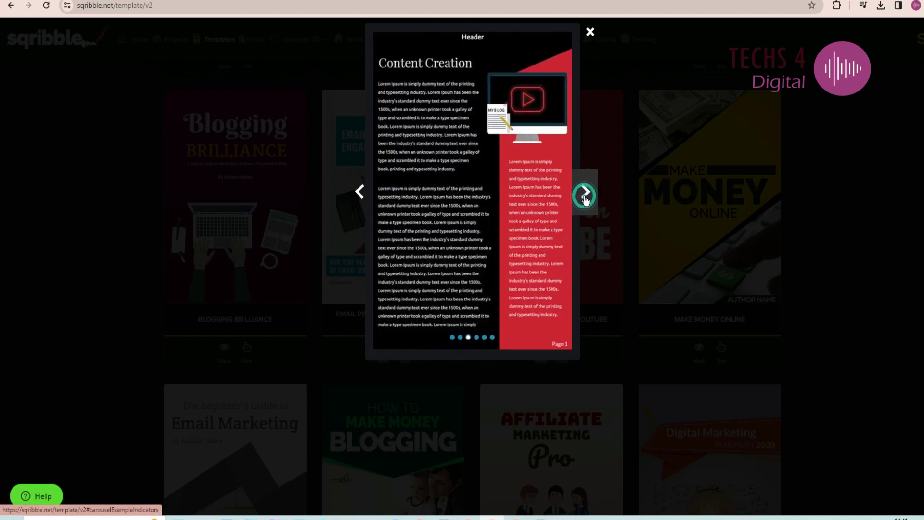
click(586, 192)
click(585, 192)
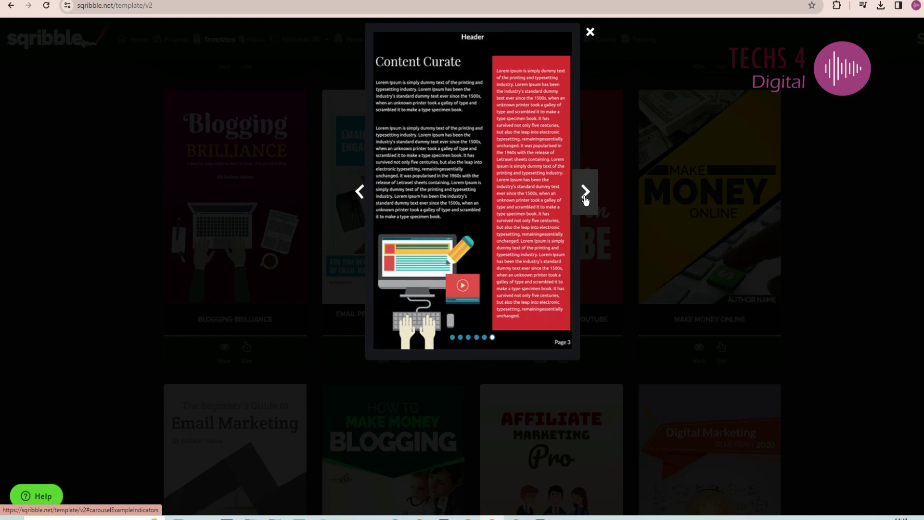
click(585, 193)
click(585, 193)
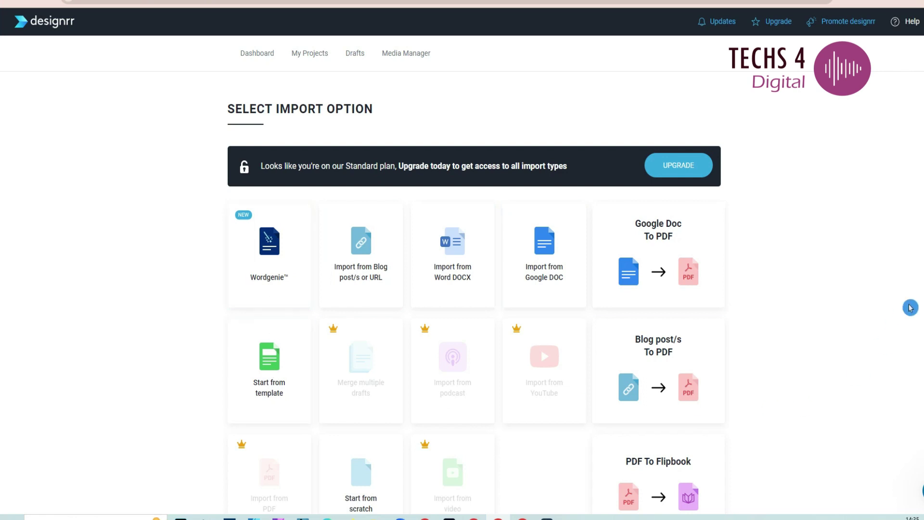
scroll(2, 332, down, 1)
scroll(2, 362, up, 1)
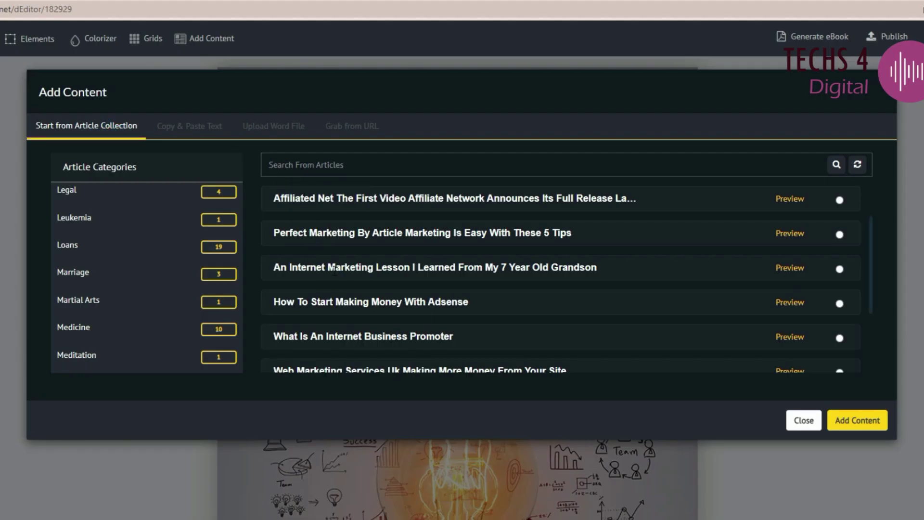
Step: Compare Sqribble's content sources (article, pasted text, Word file) and paste a blog address as website source
click(803, 280)
click(198, 139)
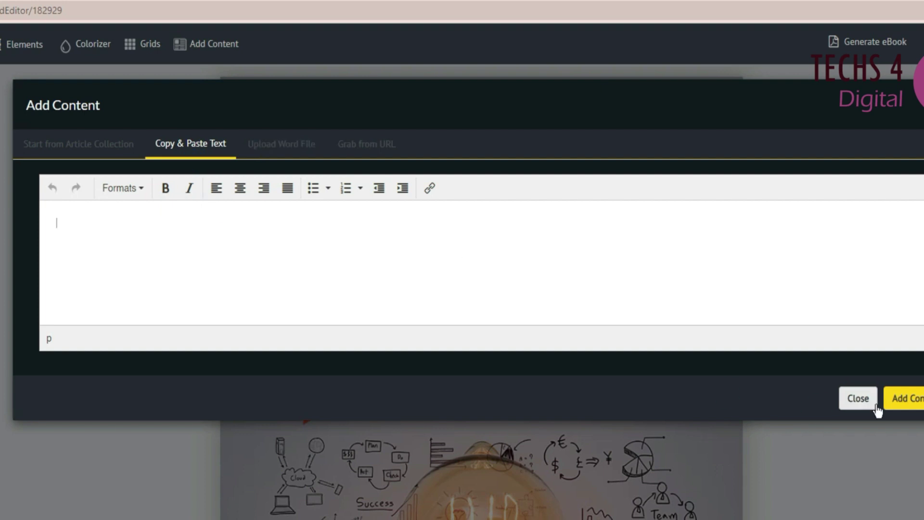
click(294, 147)
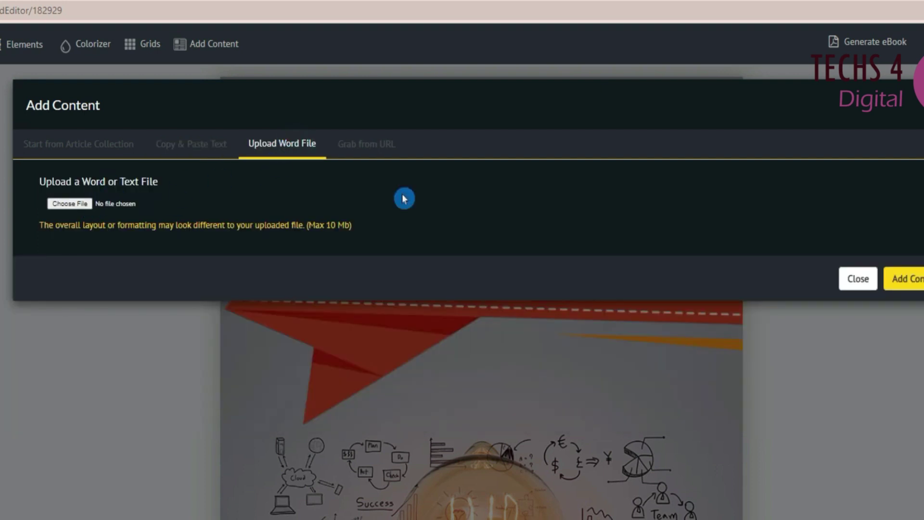
click(368, 145)
click(135, 211)
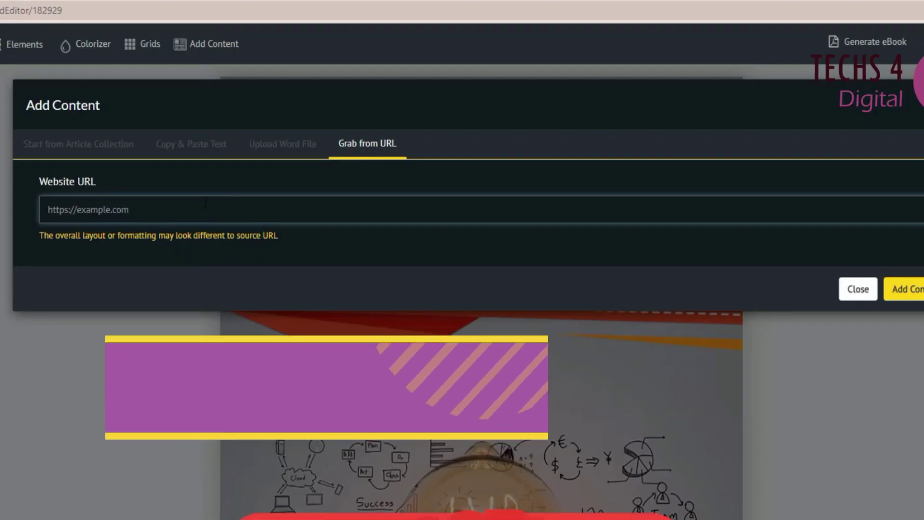
key(ctrl+v)
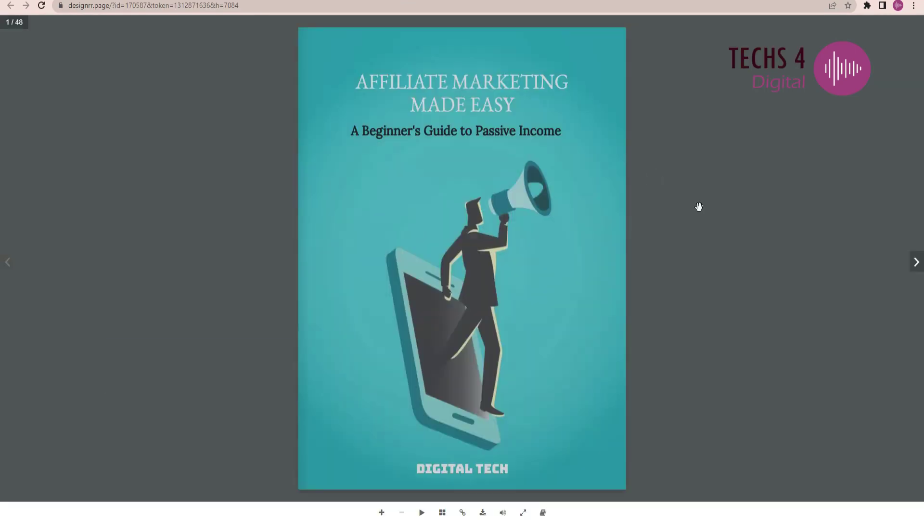
Step: Turn the Designrr flipbook forward to the pages 12–13 spread on affiliate program types
click(916, 262)
click(915, 262)
click(916, 263)
click(917, 263)
click(917, 264)
click(916, 264)
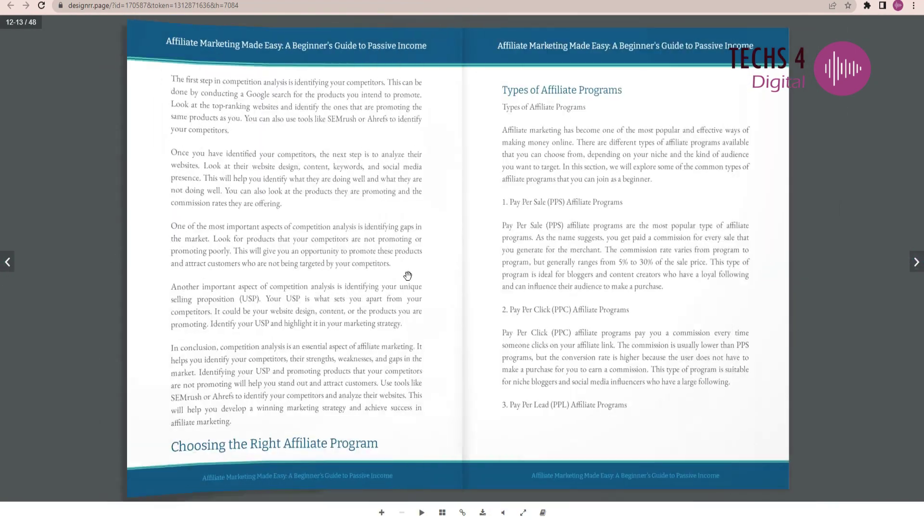
click(917, 264)
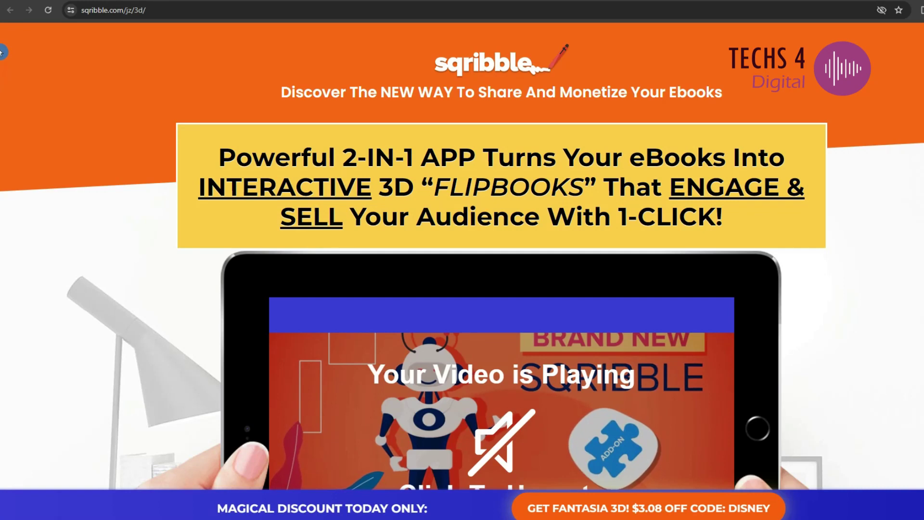
Step: Scroll the Fantasia 3D page through Advanced 3D Editor, Animated Flipbooks and Place Your Flipbook
scroll(2, 52, down, 15)
scroll(1, 117, up, 2)
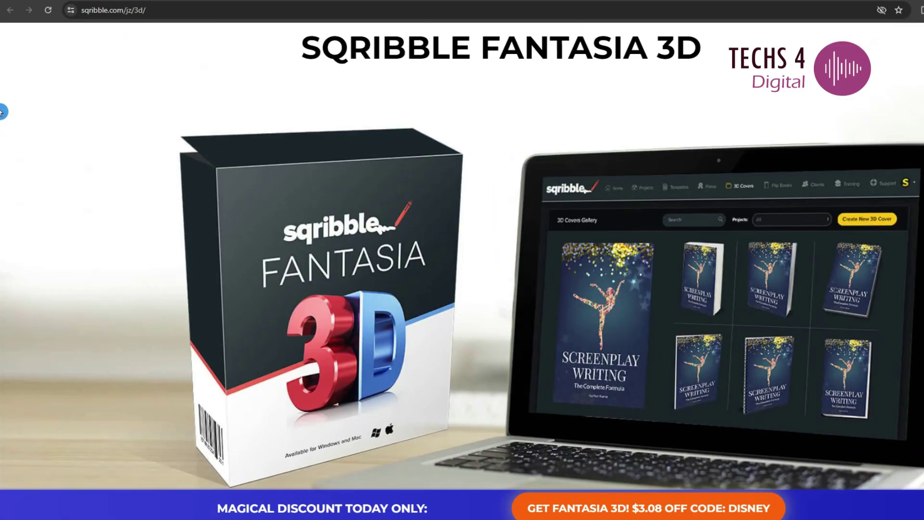
scroll(1, 111, down, 10)
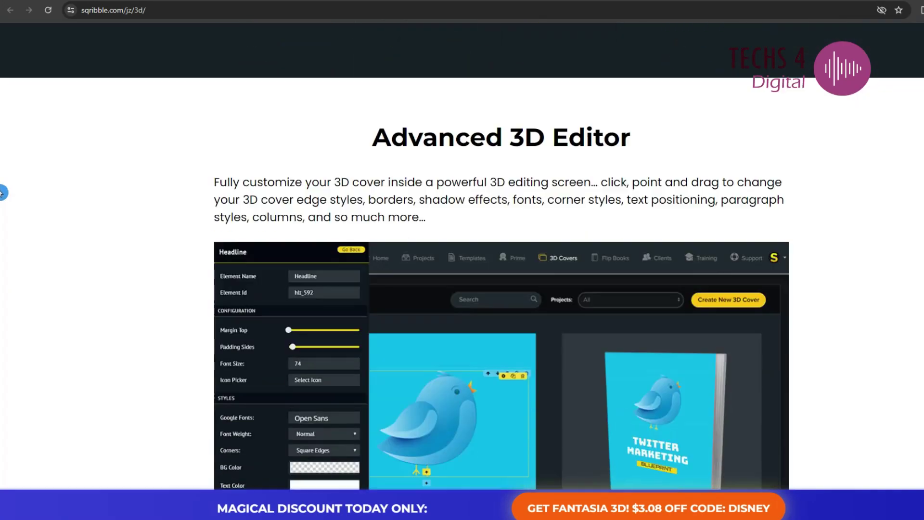
scroll(1, 195, down, 15)
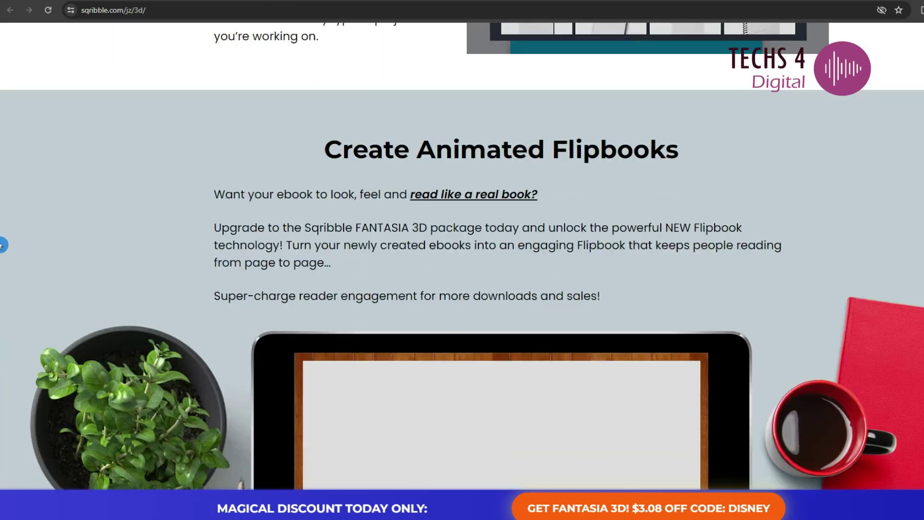
scroll(1, 279, down, 20)
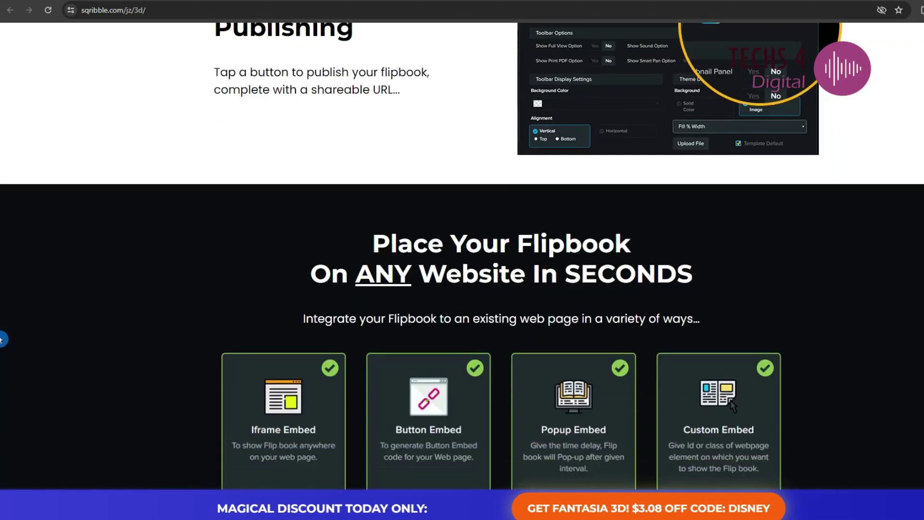
scroll(2, 357, down, 15)
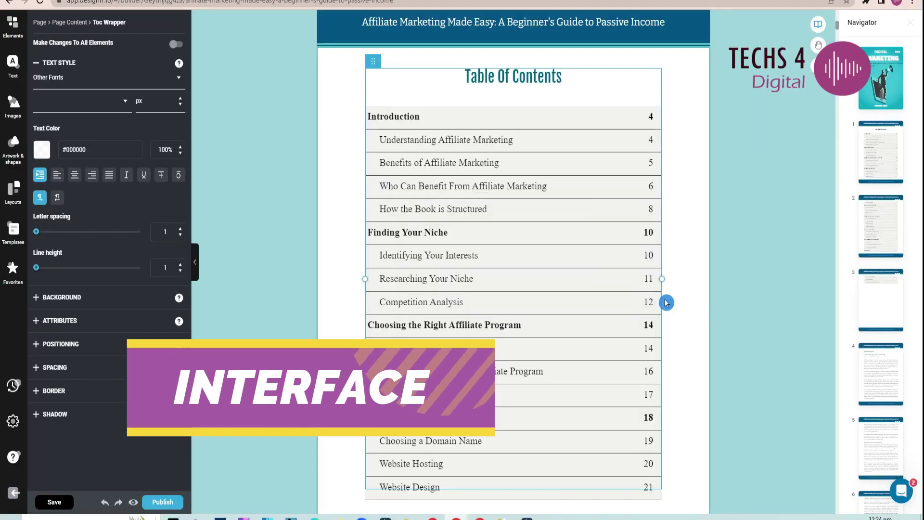
Step: Scroll the Designrr editor up to the top of the Digital Marketing cover page
scroll(677, 373, up, 10)
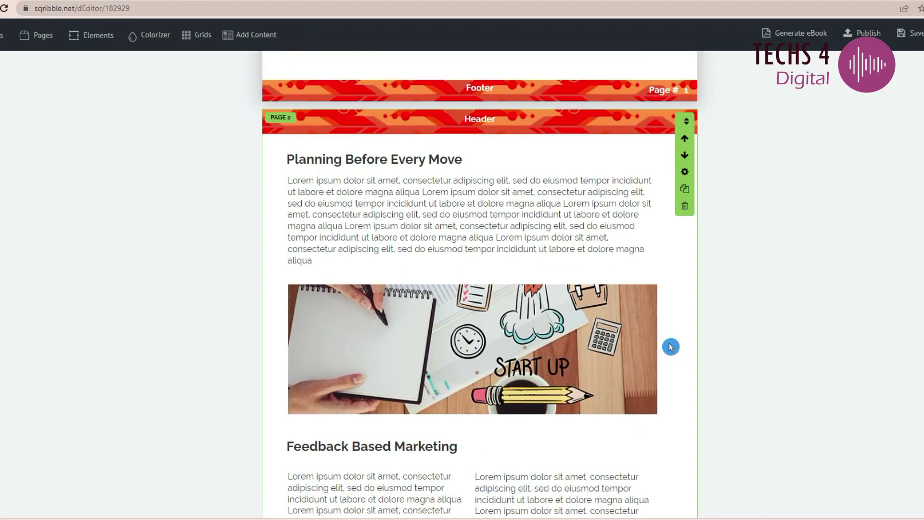
Step: Insert a paragraph text block on the Introduction page, then change the cover title font from Bungee to Arvo
scroll(670, 347, up, 15)
click(510, 457)
scroll(802, 423, down, 6)
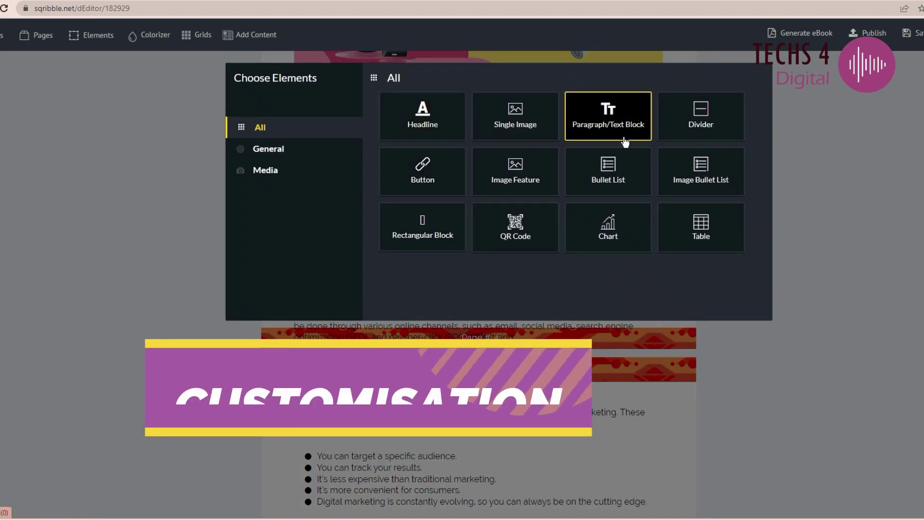
click(624, 140)
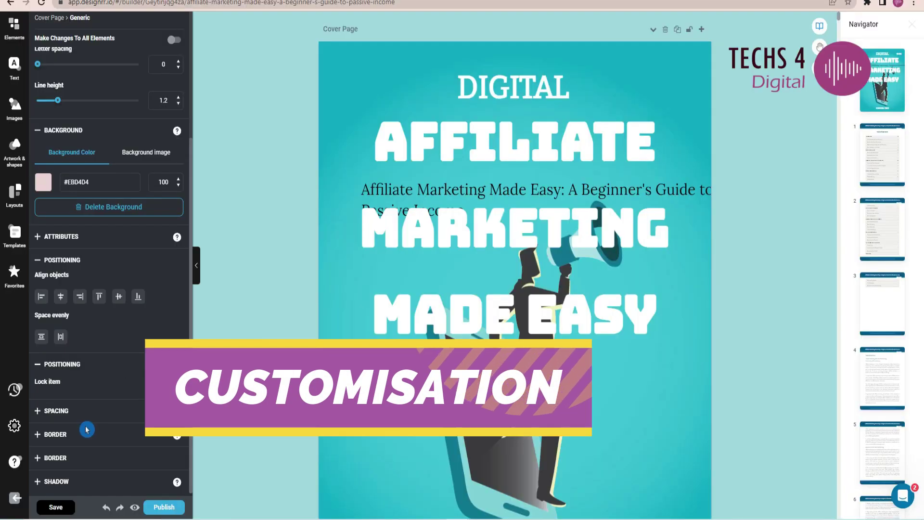
scroll(98, 303, up, 4)
click(106, 80)
Step: Browse artwork and templates, then try a bar chart on the Introduction page and delete it
click(15, 152)
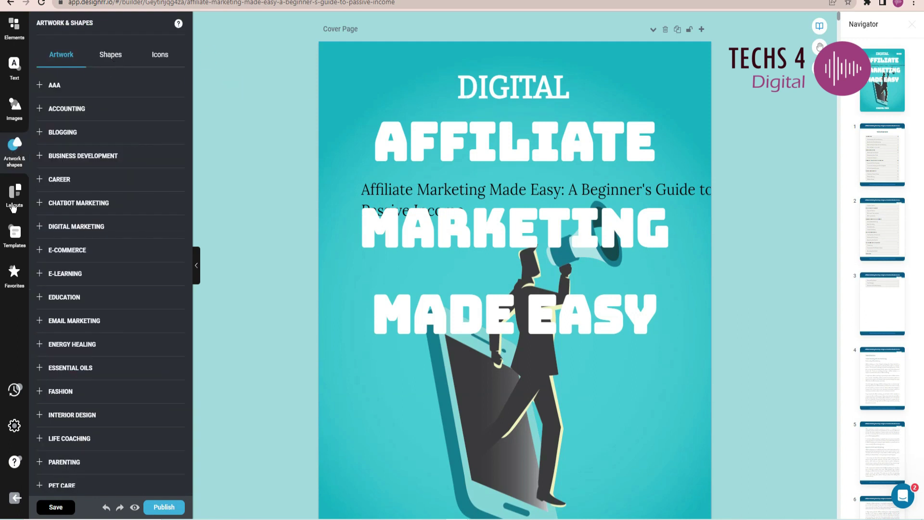
click(15, 233)
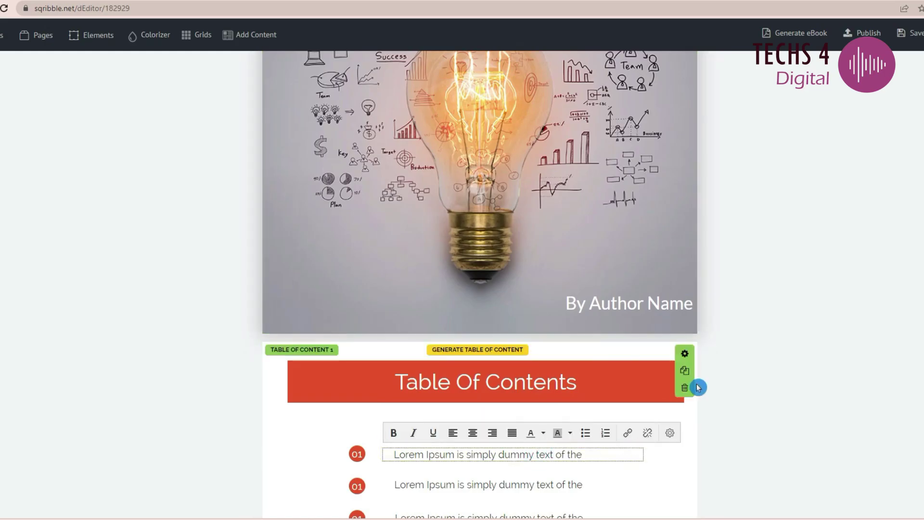
scroll(698, 388, down, 7)
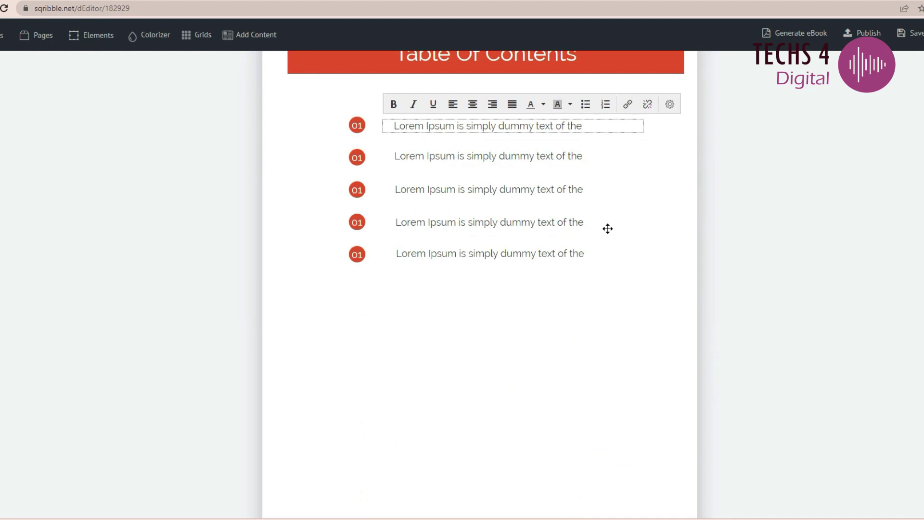
scroll(601, 221, up, 14)
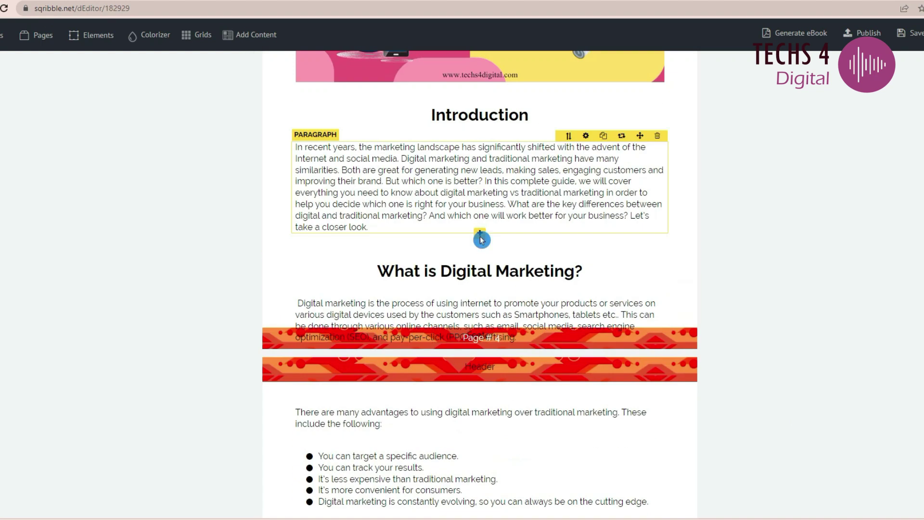
click(480, 240)
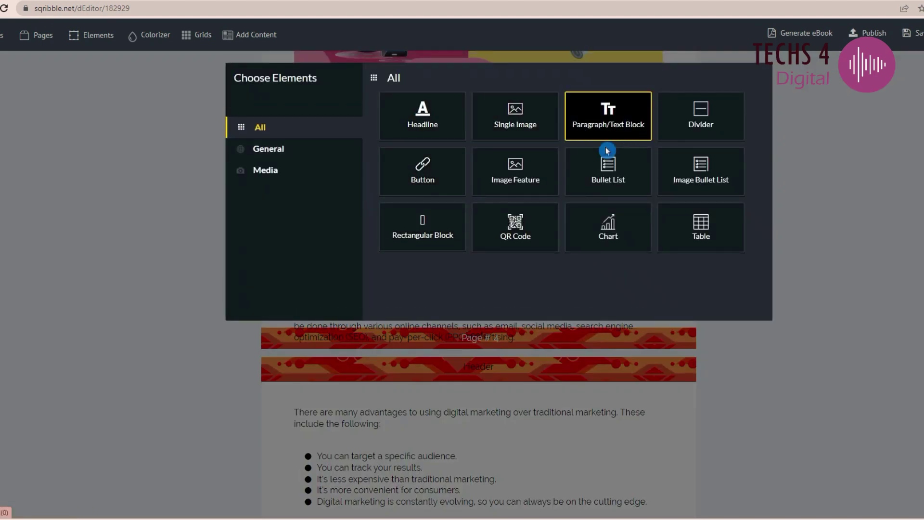
click(596, 228)
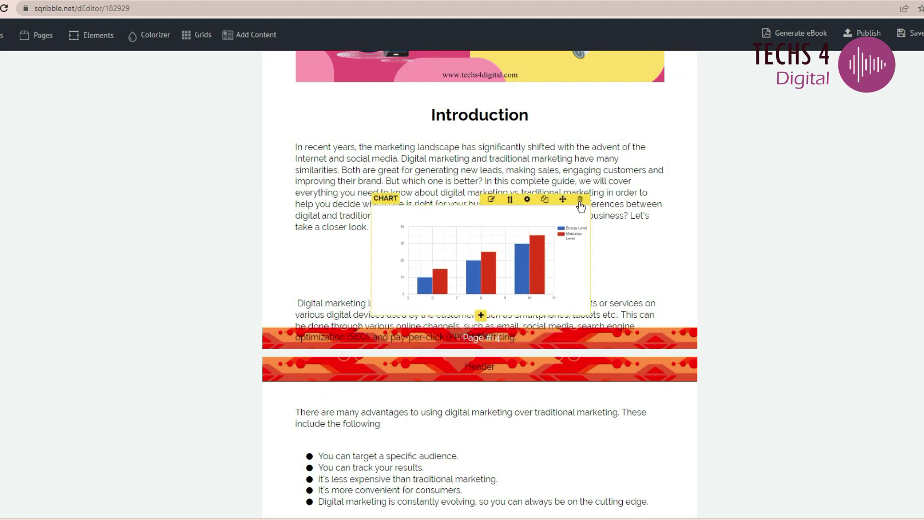
click(581, 202)
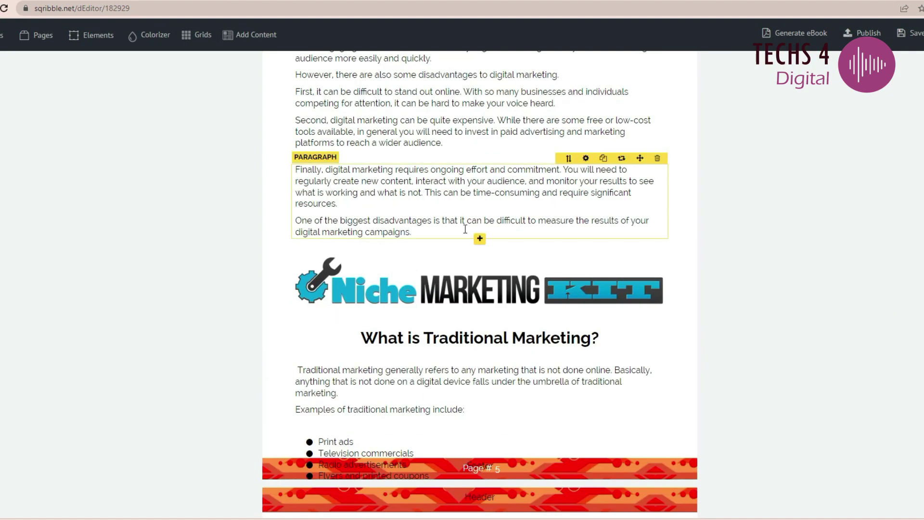
Step: Insert a table and a 350×150 image feature placeholder, opening the image's settings
click(479, 239)
click(735, 227)
click(285, 168)
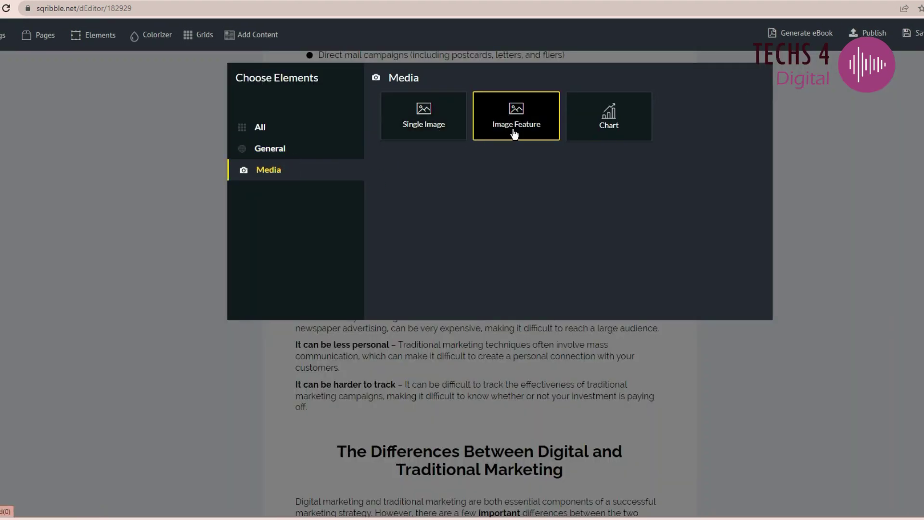
click(514, 134)
click(482, 380)
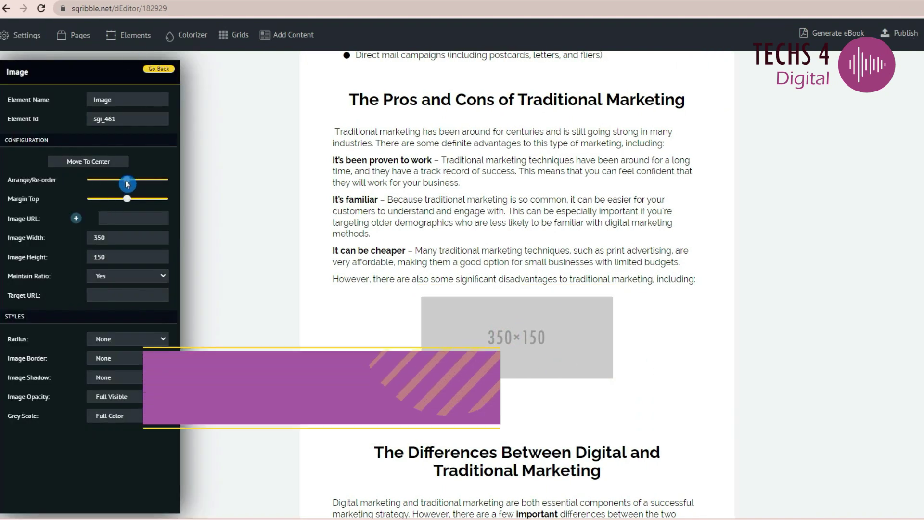
Step: Search the Designrr suggested image library for 'books' and browse the results
click(90, 221)
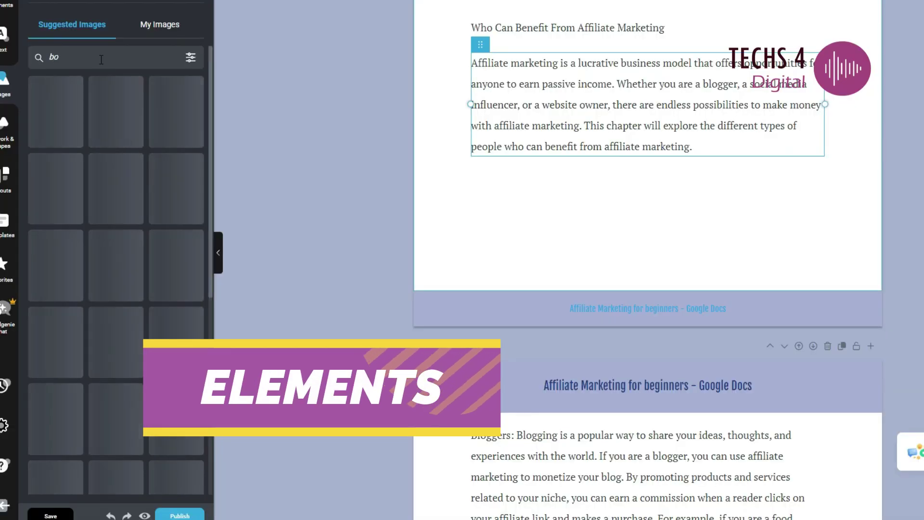
text(oks)
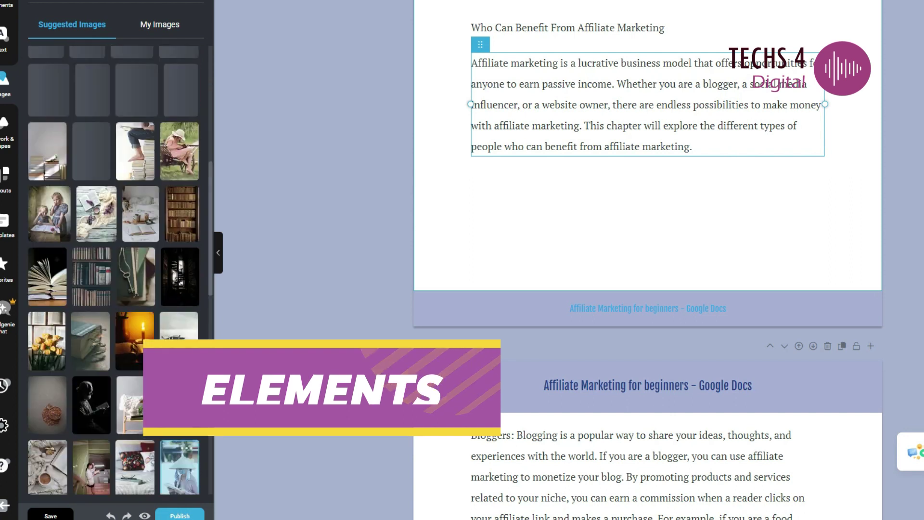
scroll(57, 190, down, 5)
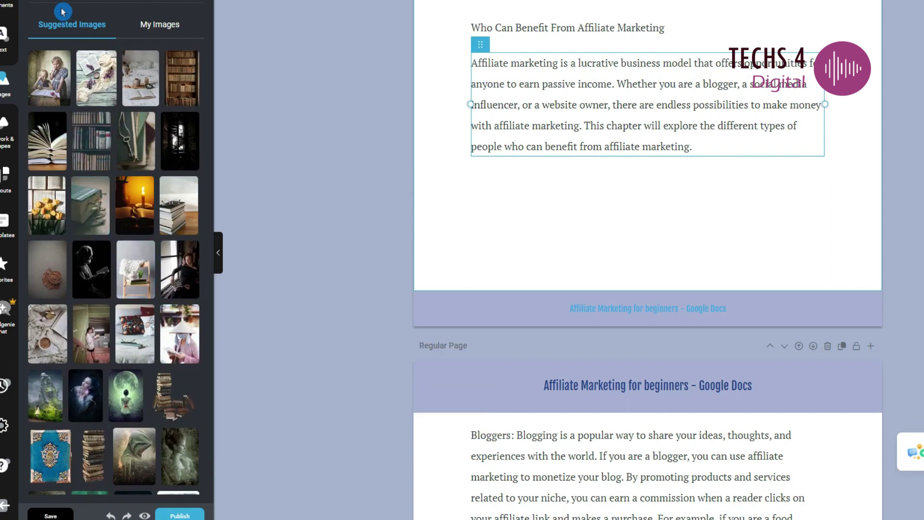
scroll(91, 83, up, 5)
Step: Replace the search with 'marketing', browse those images, then show Sqribble's Web 2.0 icon collection
drag(76, 61, 39, 59)
text(marketing)
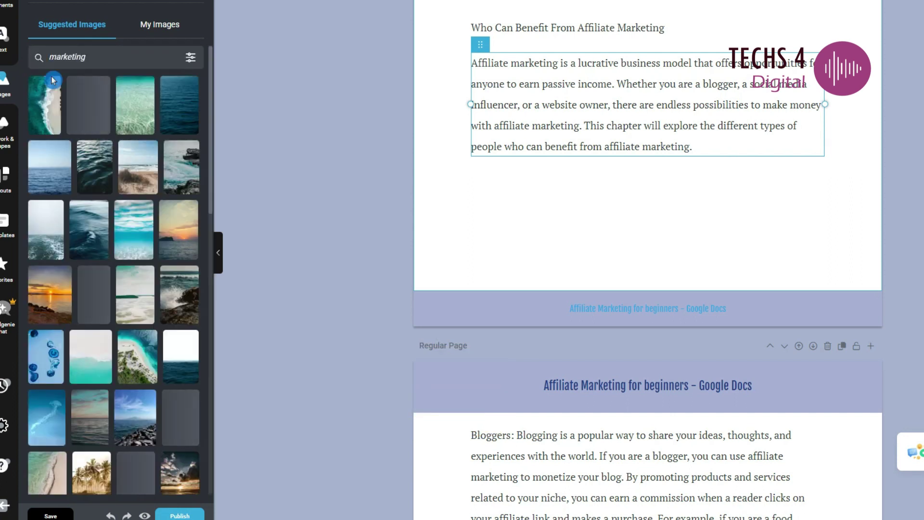
scroll(135, 295, down, 3)
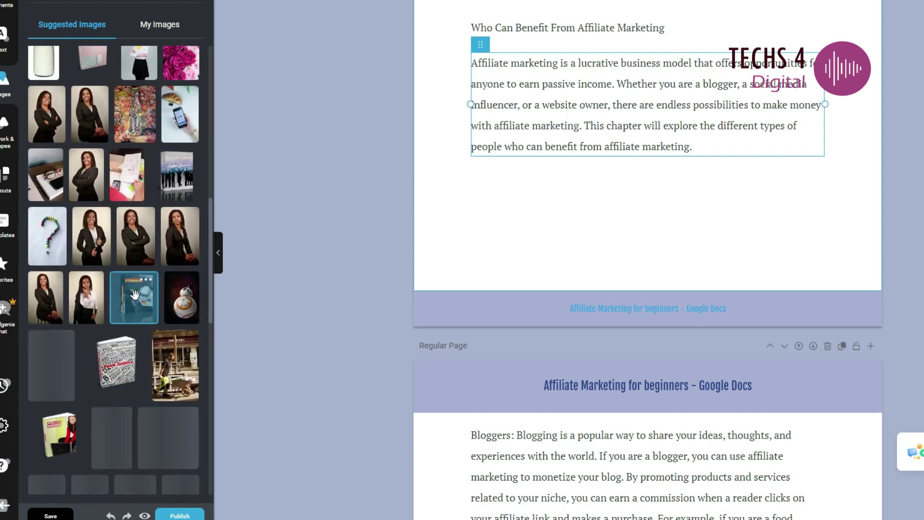
scroll(135, 294, up, 5)
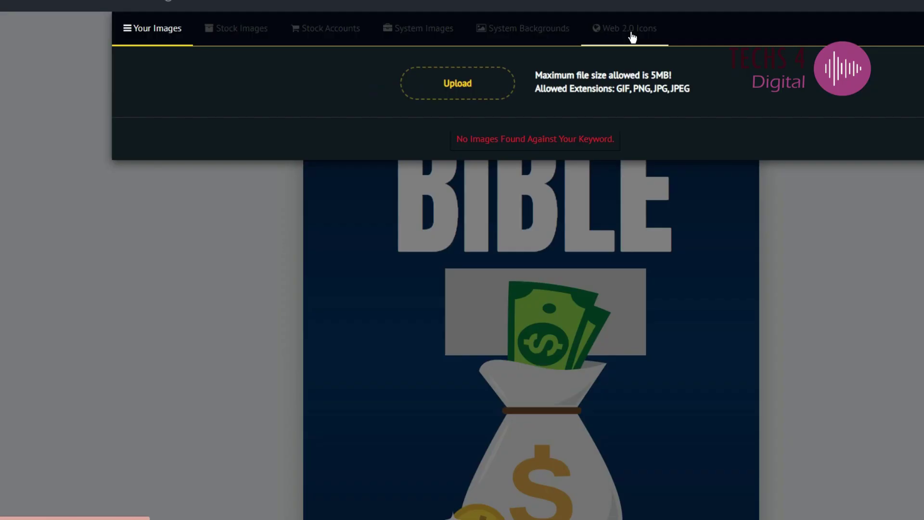
click(631, 33)
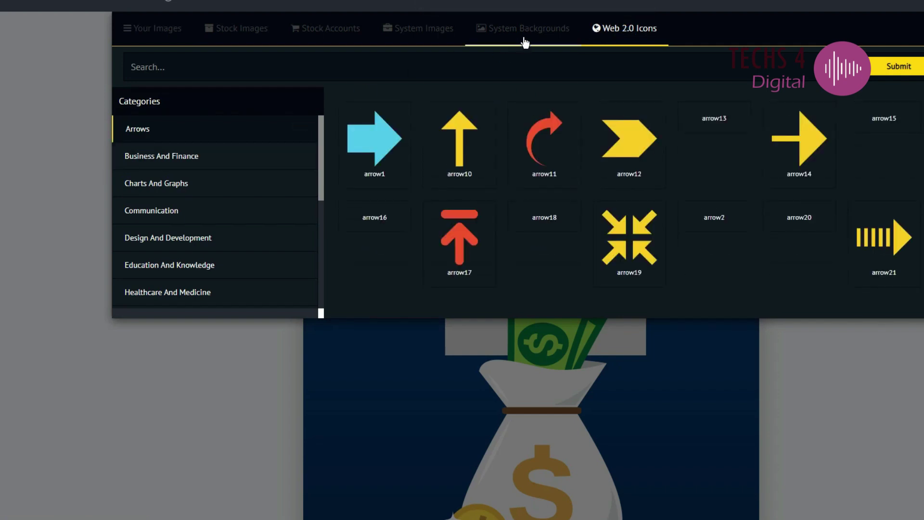
Step: Switch Sqribble's image picker from the Web 2.0 arrow icons to the Your Images tab
click(173, 38)
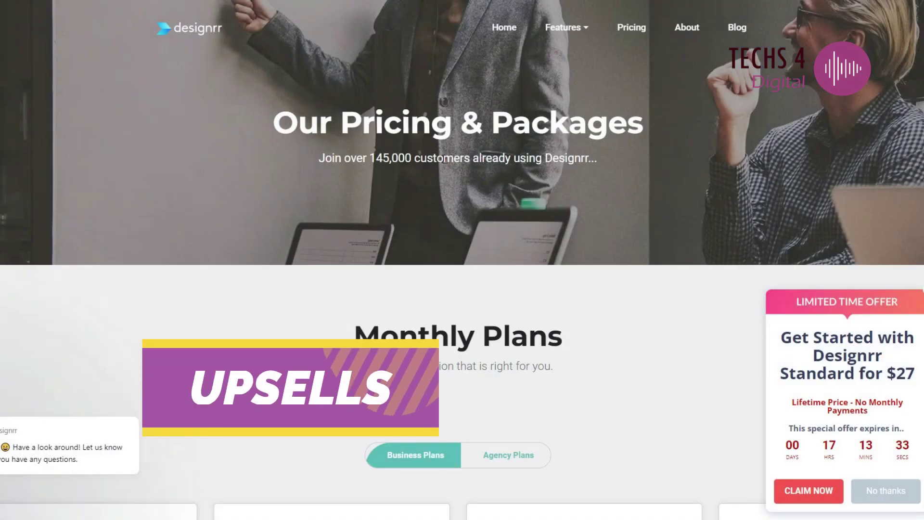
Step: Close the Designrr PRO special offer and scroll to the Standard, Pro, Premium and Business monthly prices
scroll(462, 260, down, 6)
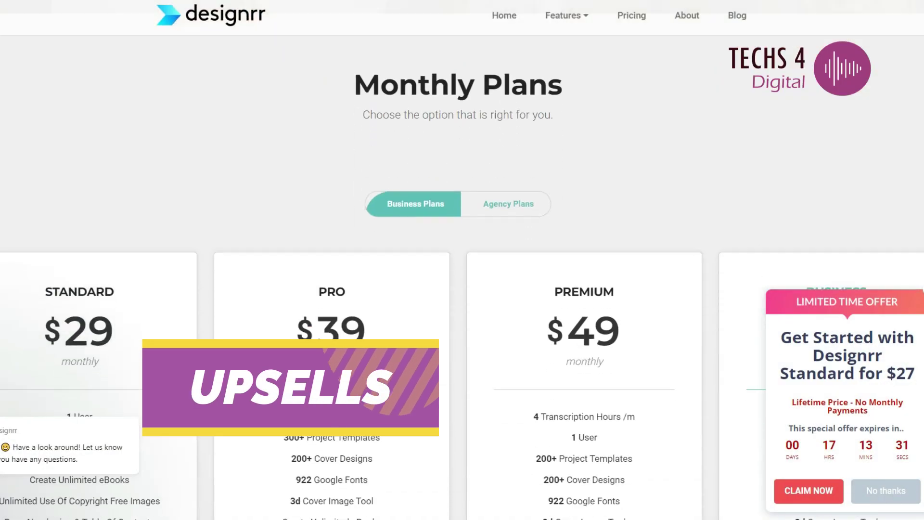
scroll(462, 260, down, 3)
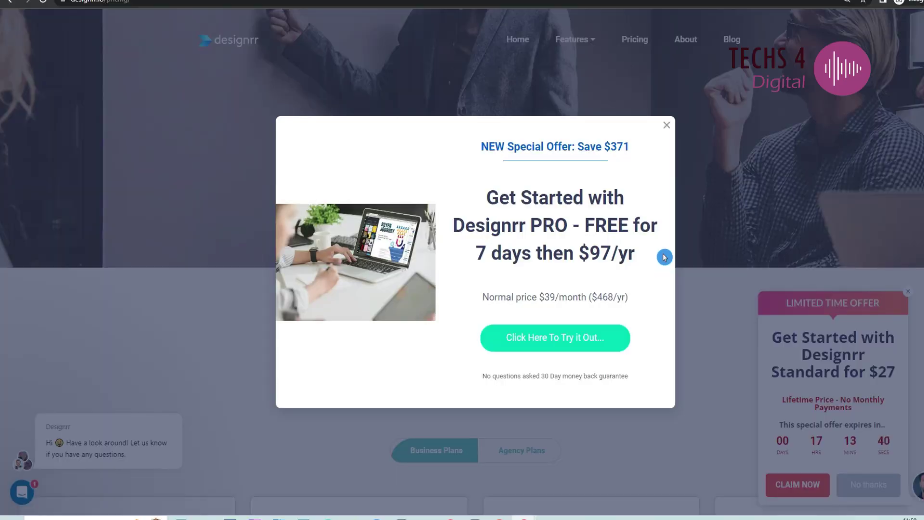
click(671, 129)
scroll(462, 260, down, 8)
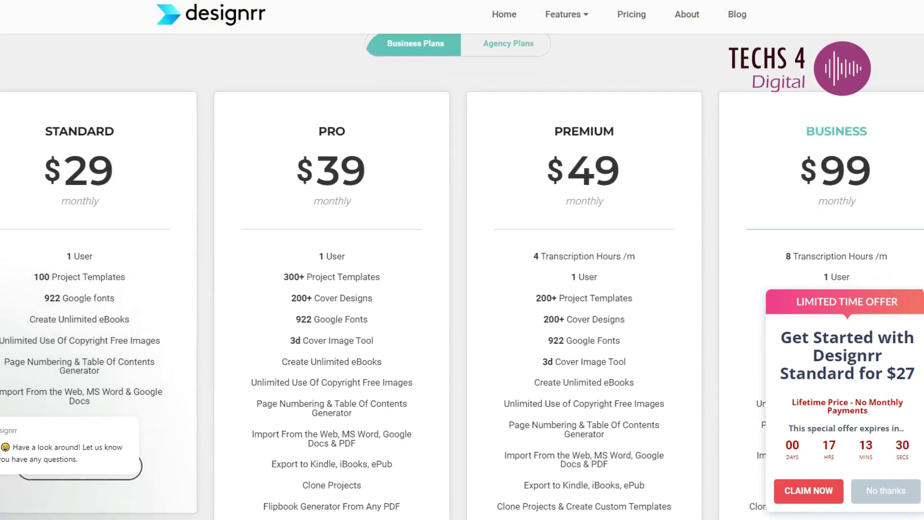
scroll(462, 276, down, 1)
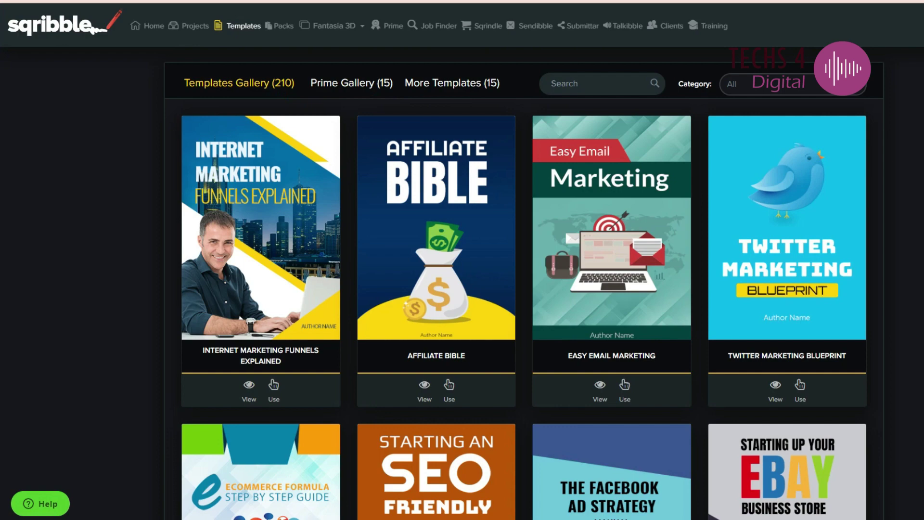
Step: Scroll through Sqribble's 210 template covers and the article categories list
scroll(523, 284, down, 20)
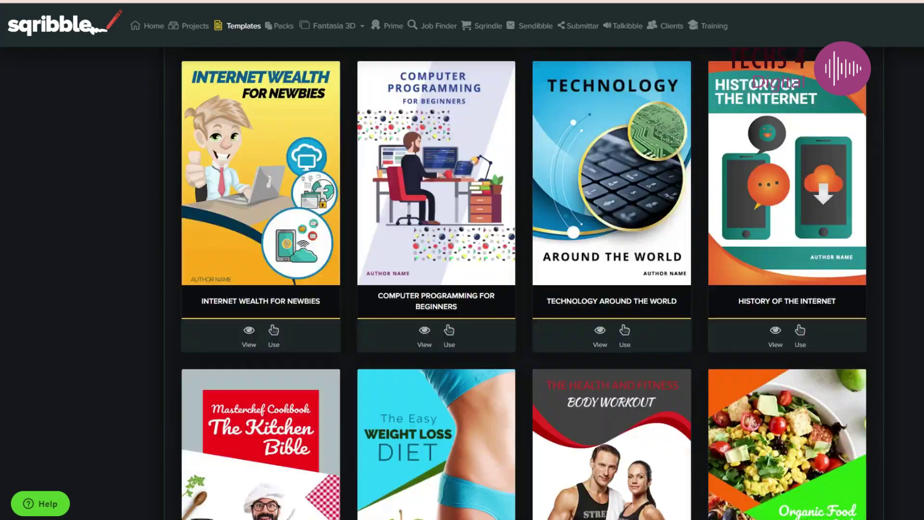
scroll(524, 284, down, 10)
scroll(2, 91, down, 12)
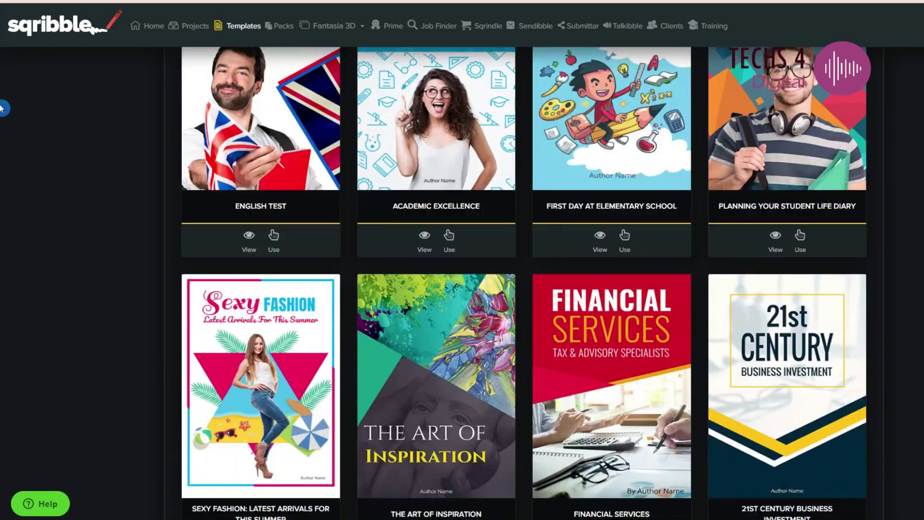
scroll(3, 108, down, 12)
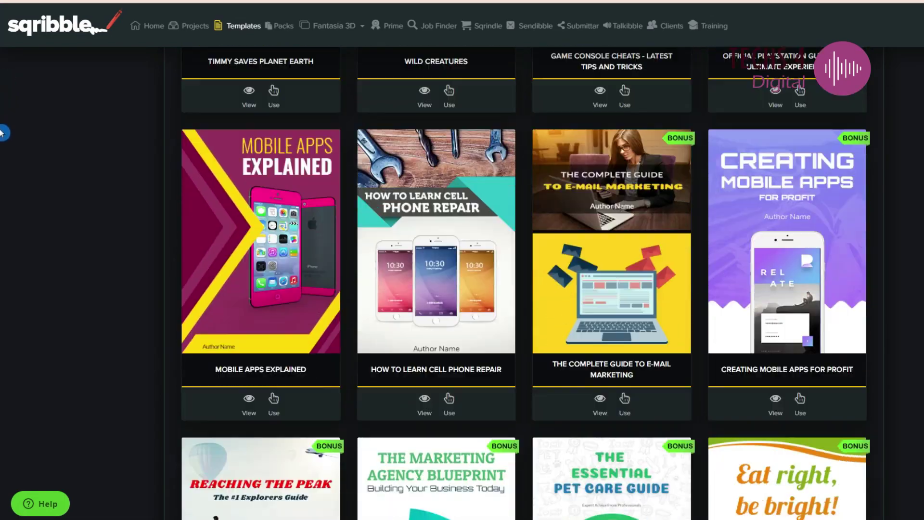
scroll(2, 135, down, 10)
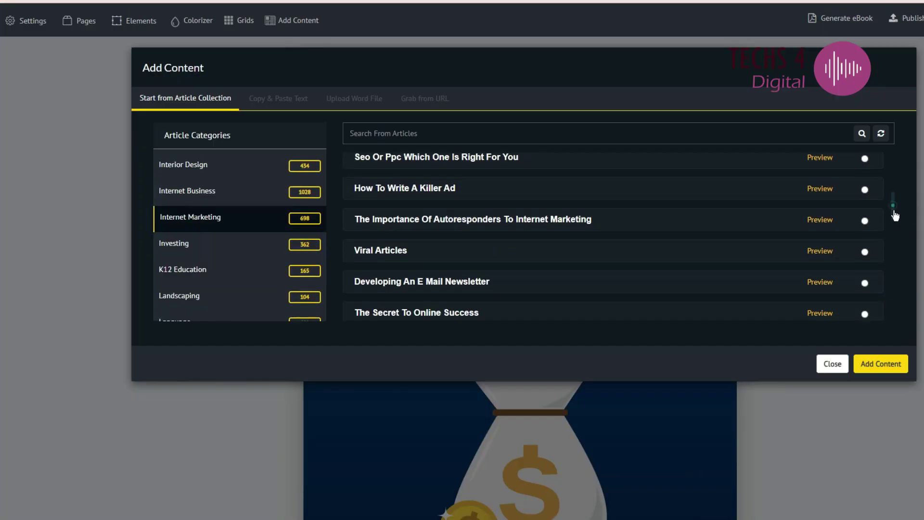
scroll(895, 226, down, 5)
scroll(895, 239, down, 5)
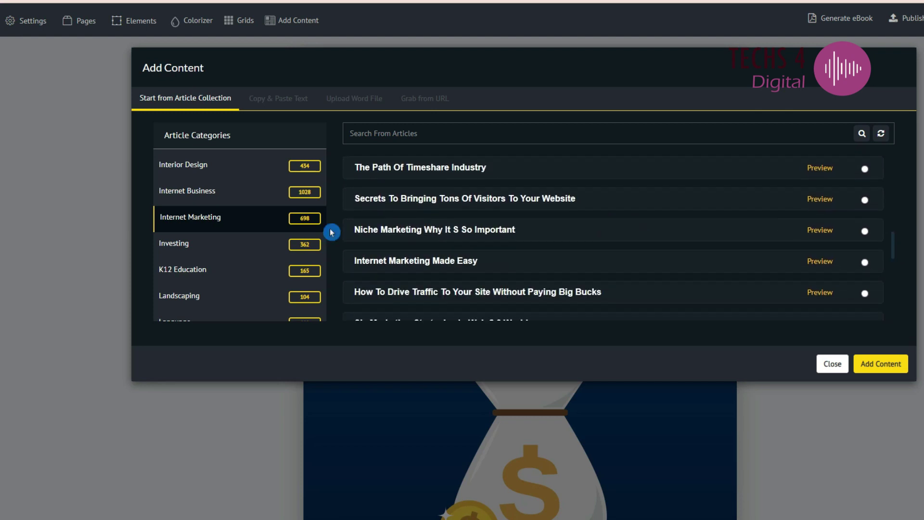
scroll(306, 211, up, 10)
scroll(309, 202, down, 15)
scroll(307, 241, up, 2)
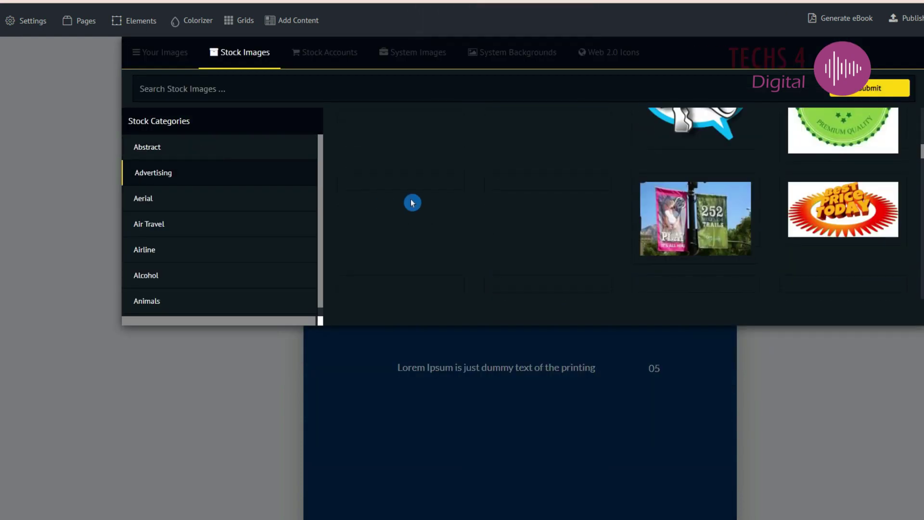
scroll(411, 202, up, 5)
scroll(412, 202, up, 10)
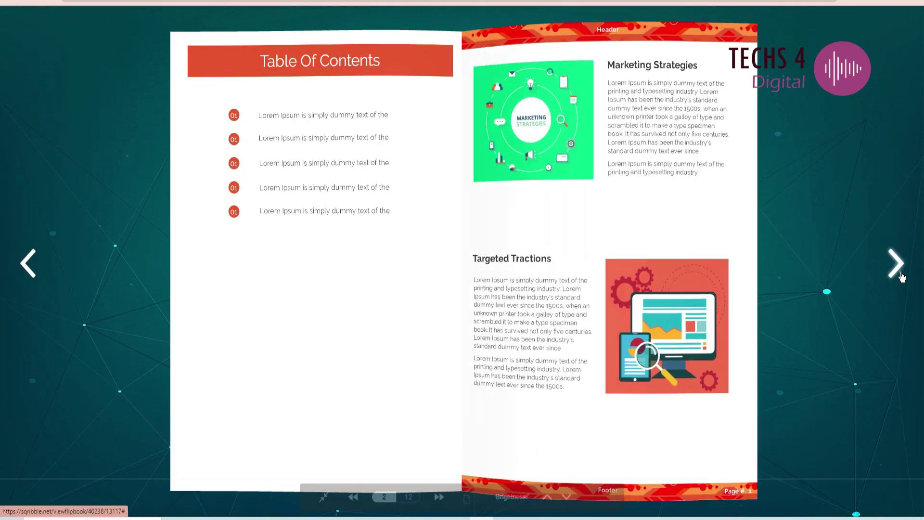
Step: Flip the ebook's flipbook forward several pages, then back one to the Thank You spread
click(900, 275)
click(900, 274)
click(900, 275)
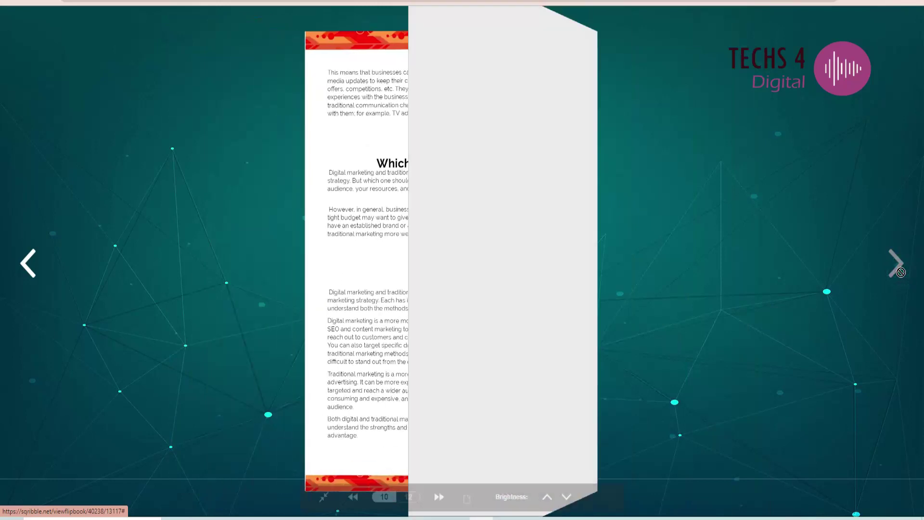
click(22, 275)
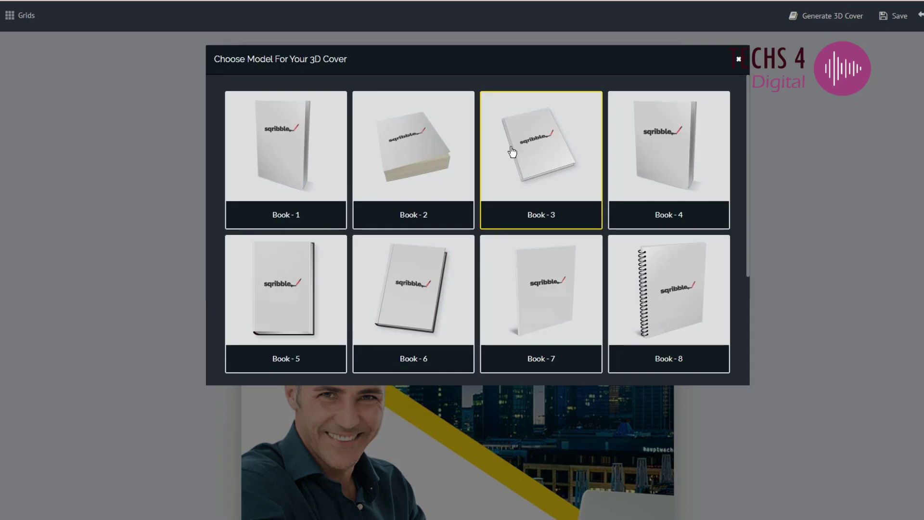
Step: Generate a 3D cover for the ebook using the Book-2 model
scroll(456, 207, down, 2)
scroll(385, 188, up, 2)
click(427, 204)
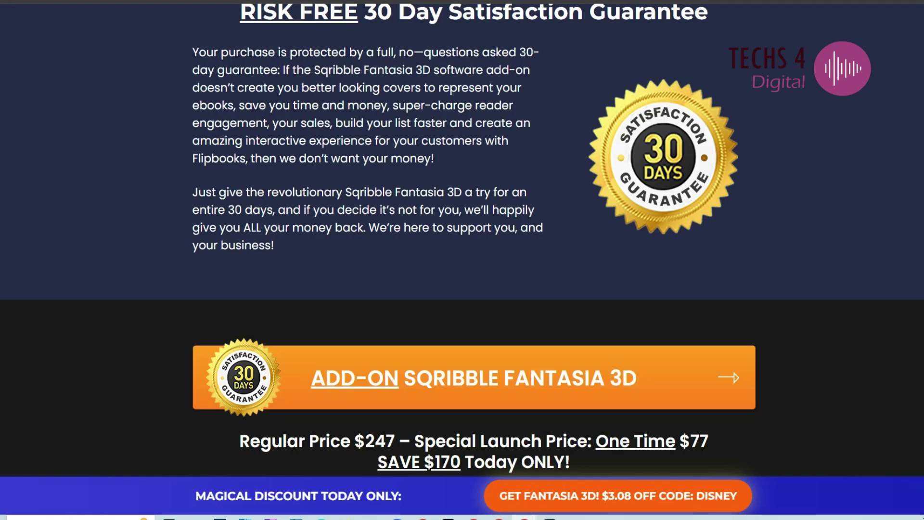
scroll(462, 238, up, 1)
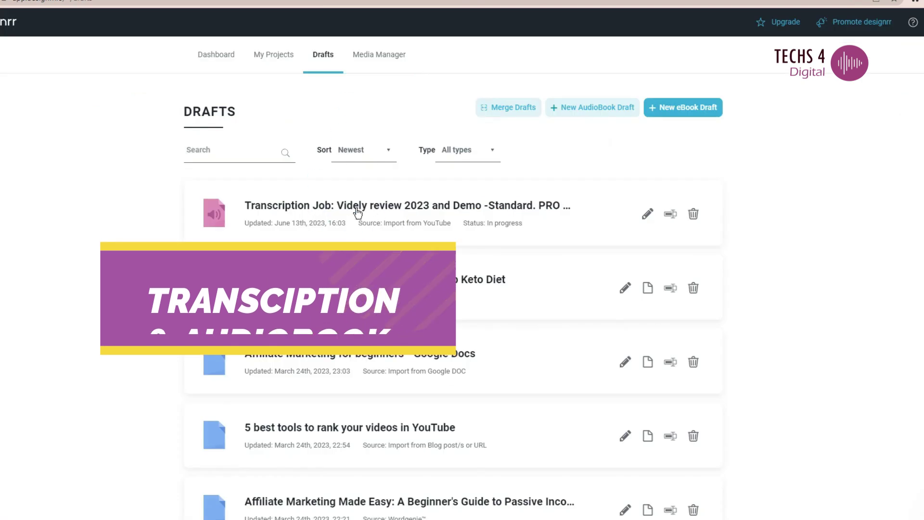
Step: Open the Videly review 2023 transcription draft and play a transcript fragment
click(323, 207)
scroll(494, 259, down, 15)
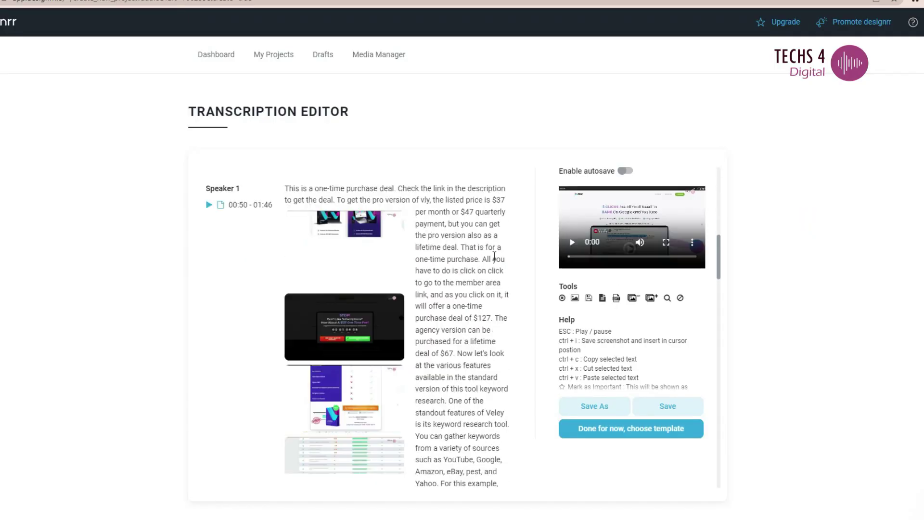
scroll(494, 259, up, 20)
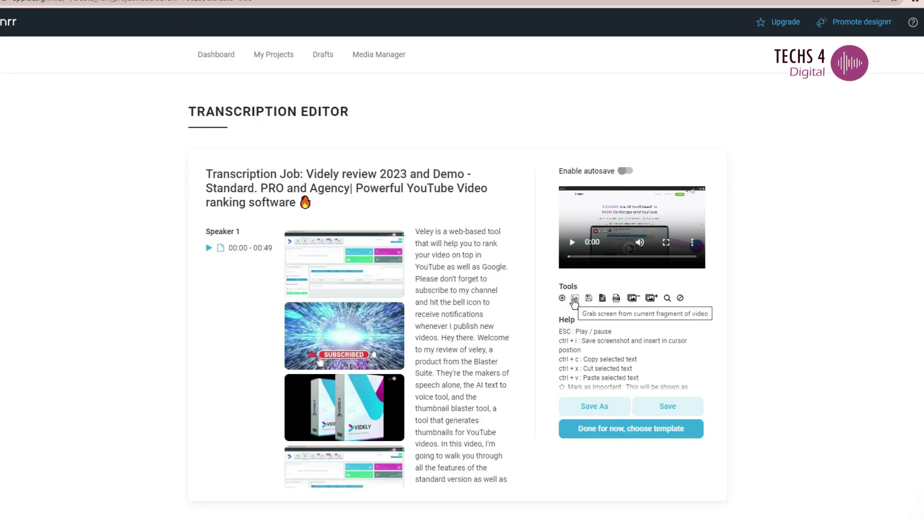
click(572, 244)
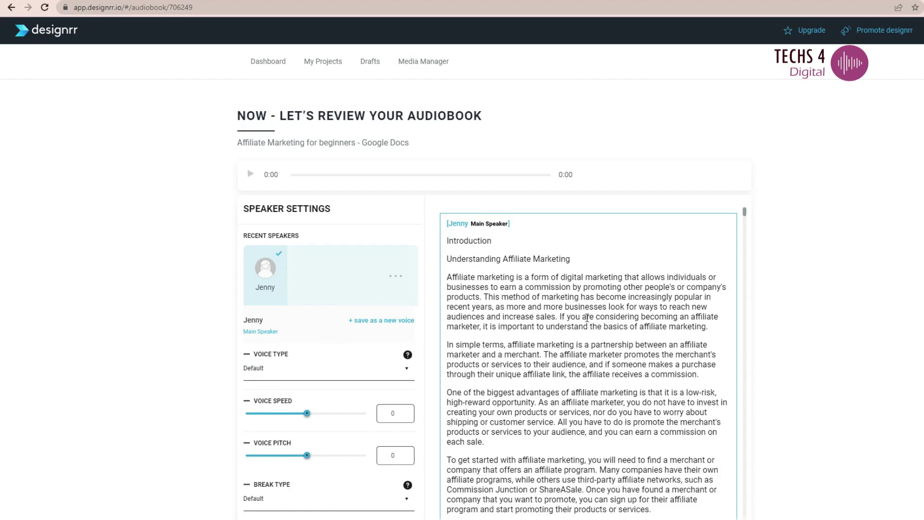
scroll(586, 318, down, 5)
scroll(580, 307, up, 5)
Step: Open and close the Speakers list on Jenny's affiliate-marketing audiobook, then select its first paragraph
click(393, 276)
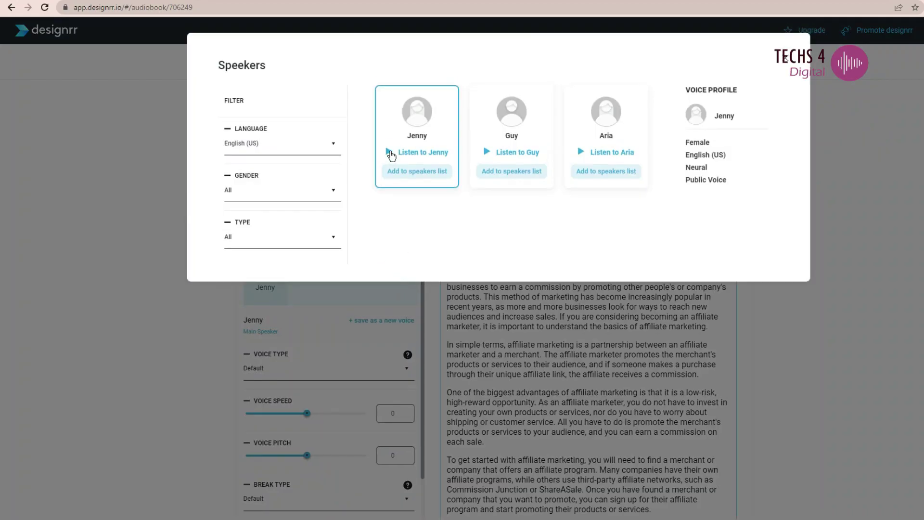
click(391, 319)
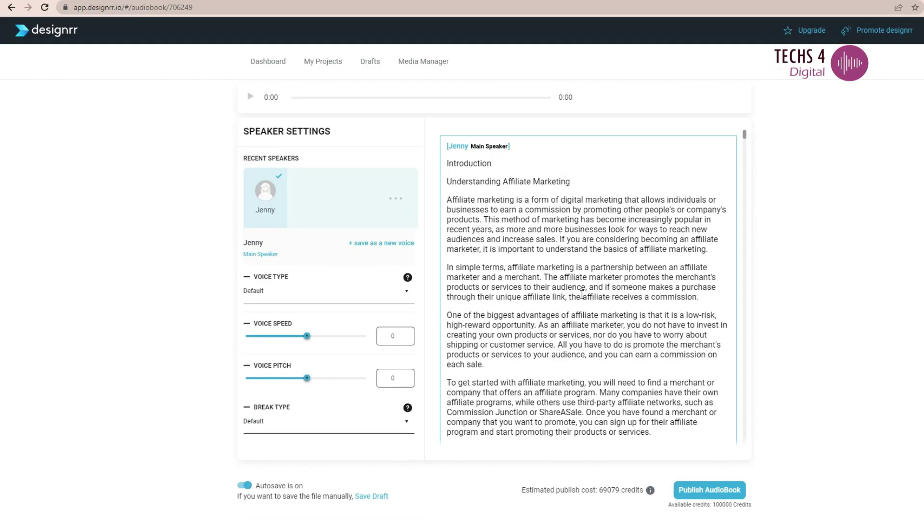
drag(446, 199, 708, 249)
click(721, 508)
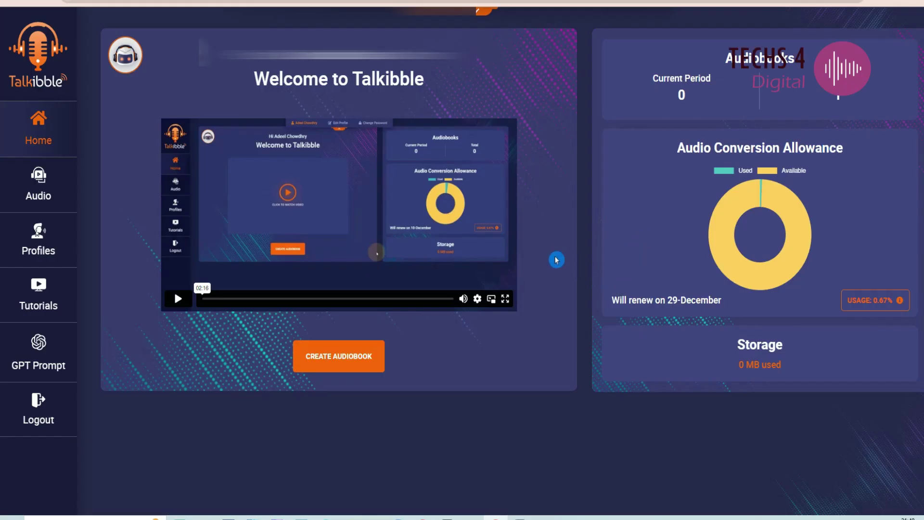
Step: Start a new audiobook from the Talkibble dashboard and scroll through the upgrade offer page
click(358, 361)
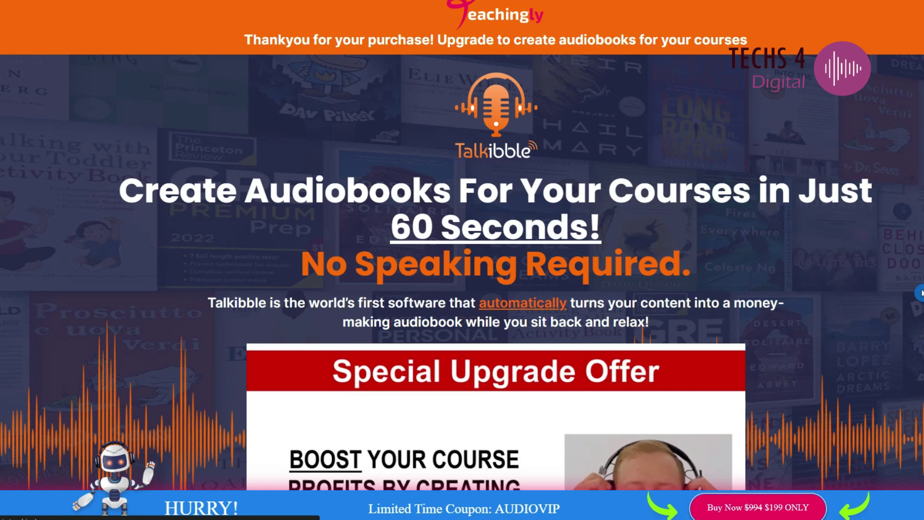
scroll(920, 293, down, 3)
scroll(920, 292, down, 3)
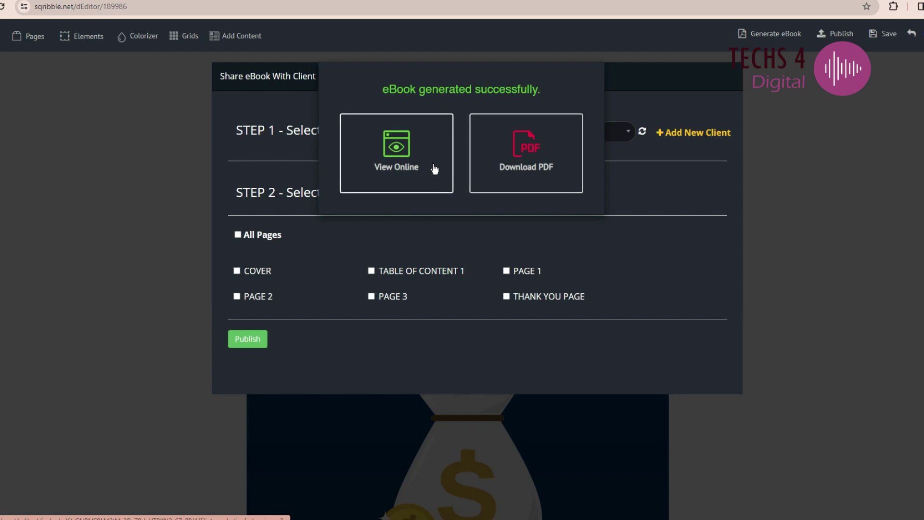
Step: Close the 'eBook generated successfully' popup to reveal the Share eBook With Client dialog
click(797, 68)
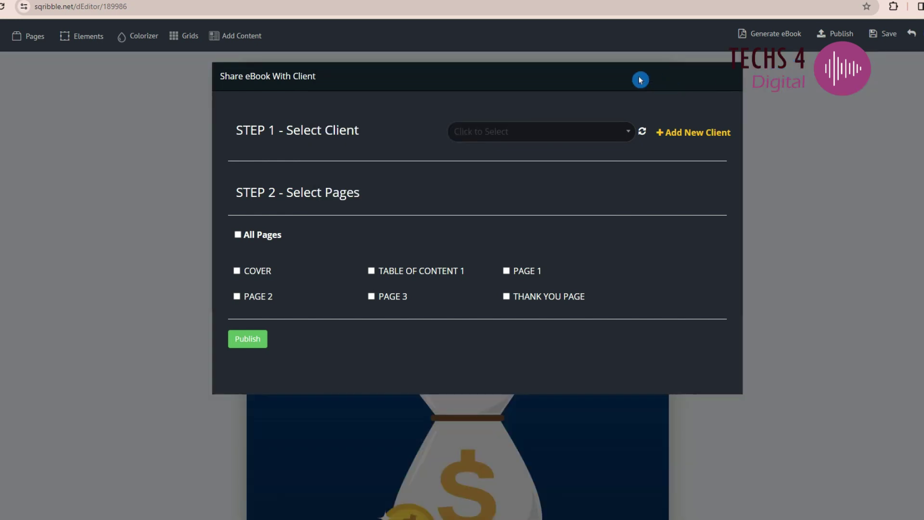